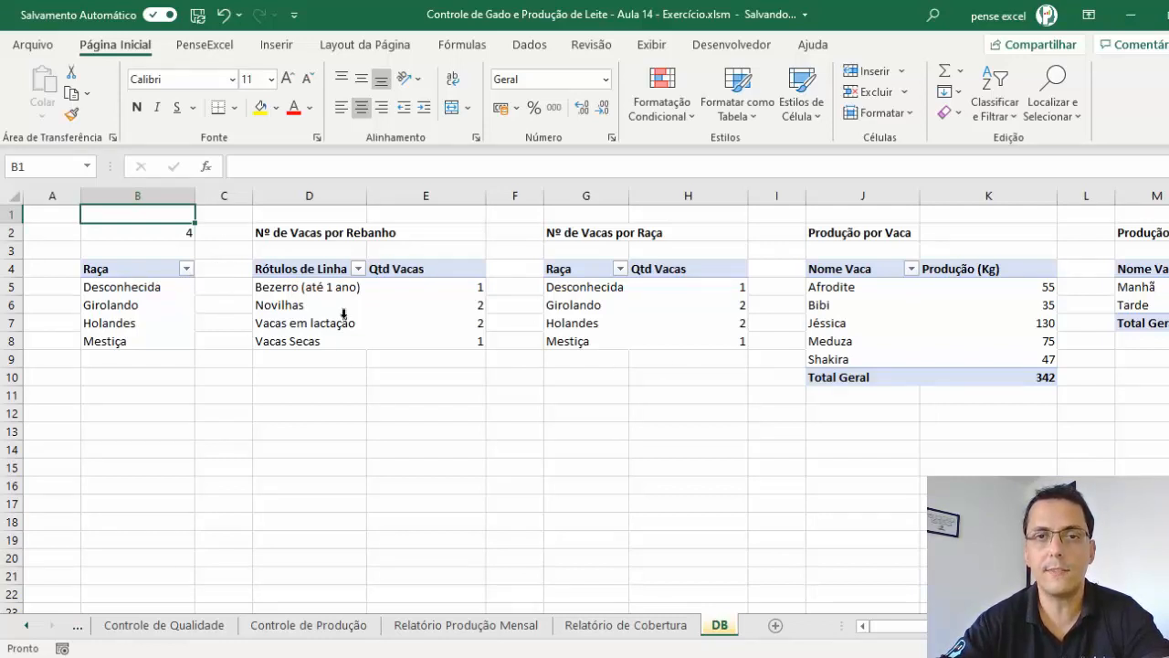
- Enter the label "Card" in cell B1, above the breed count
click(138, 231)
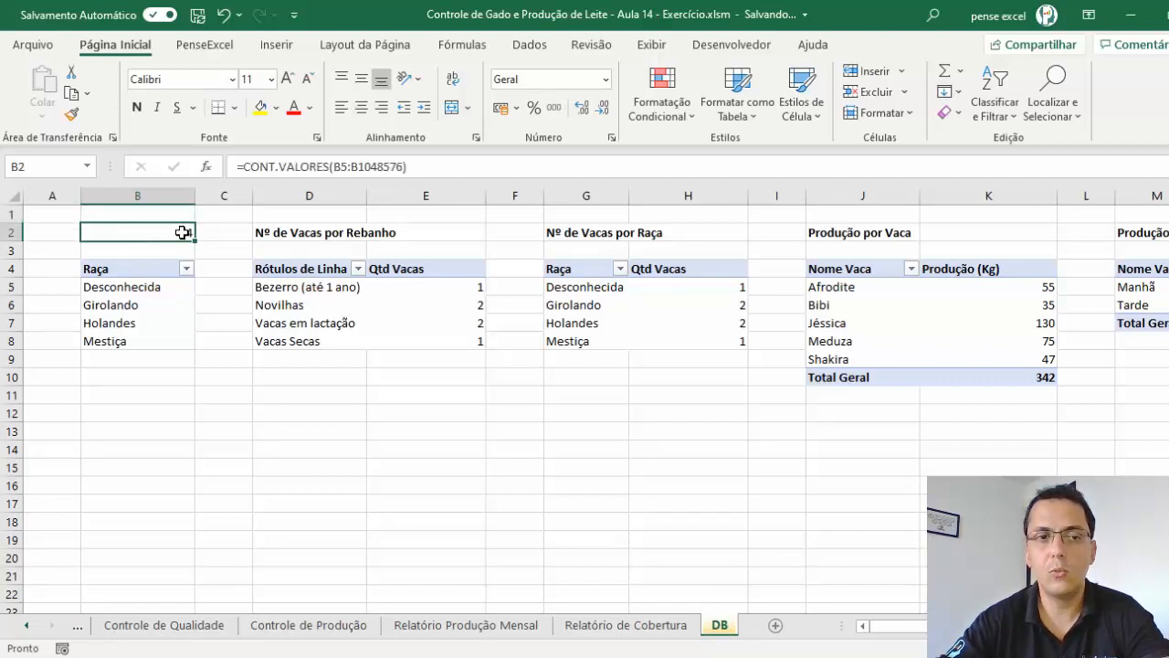
key(Up)
text(Card)
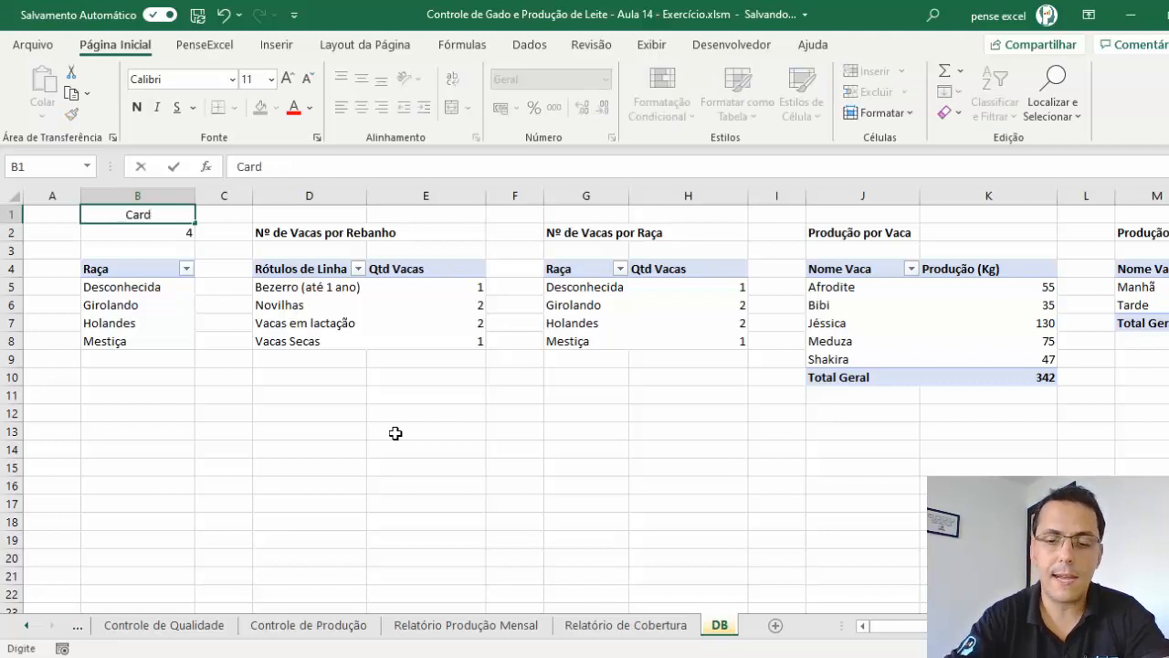
key(Return)
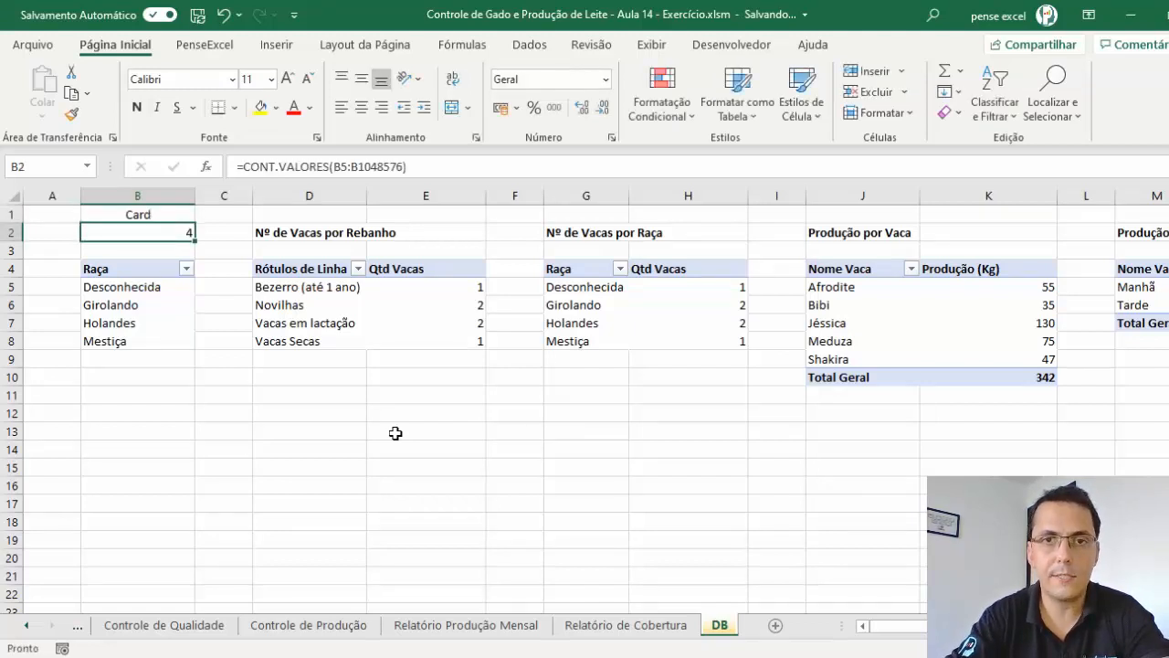
- Enter the label "Gráfico" in cell D1, above the Nº de Vacas por Rebanho table
key(Up)
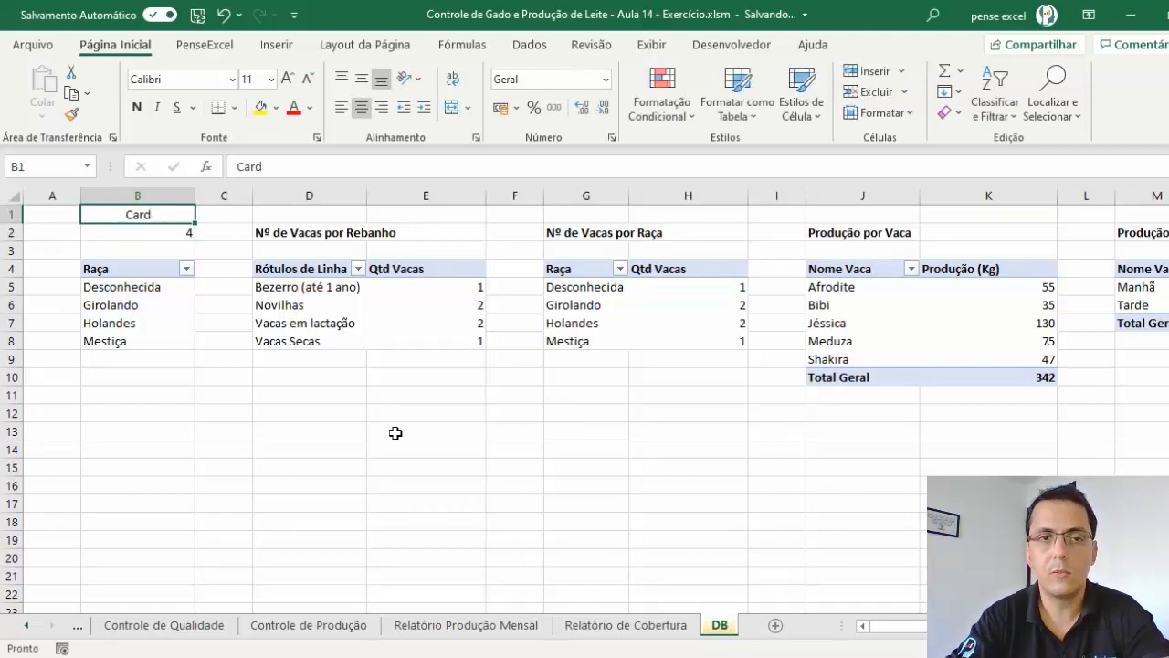
key(Right)
key(Right)
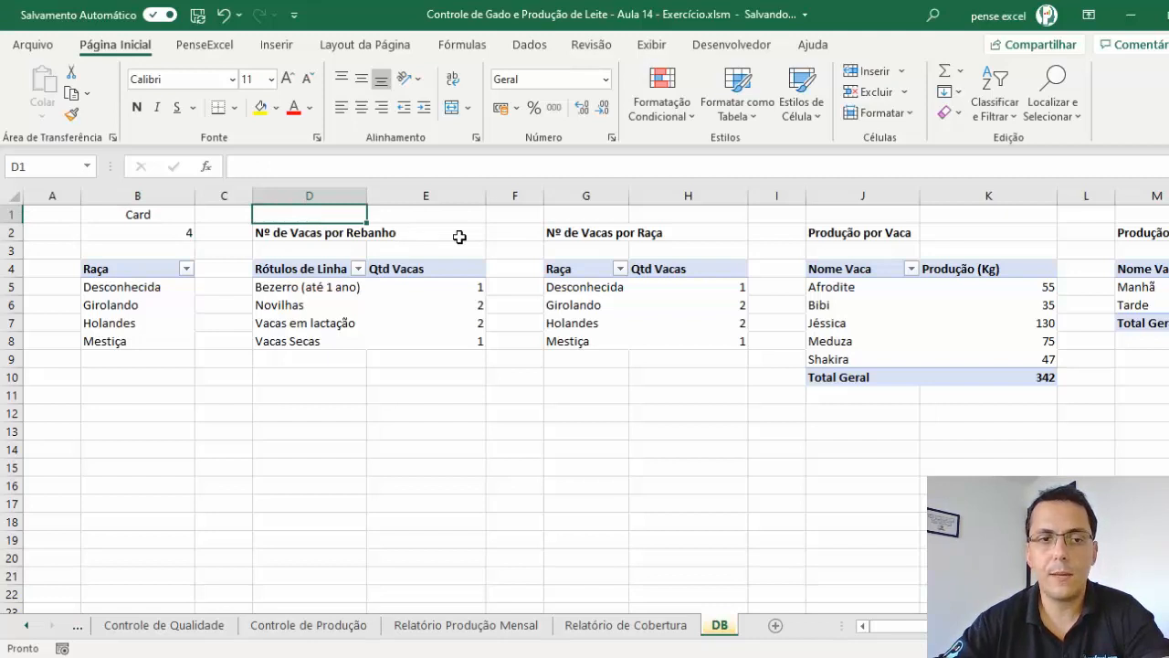
key(Down)
key(Down)
key(Down)
key(Down)
click(326, 215)
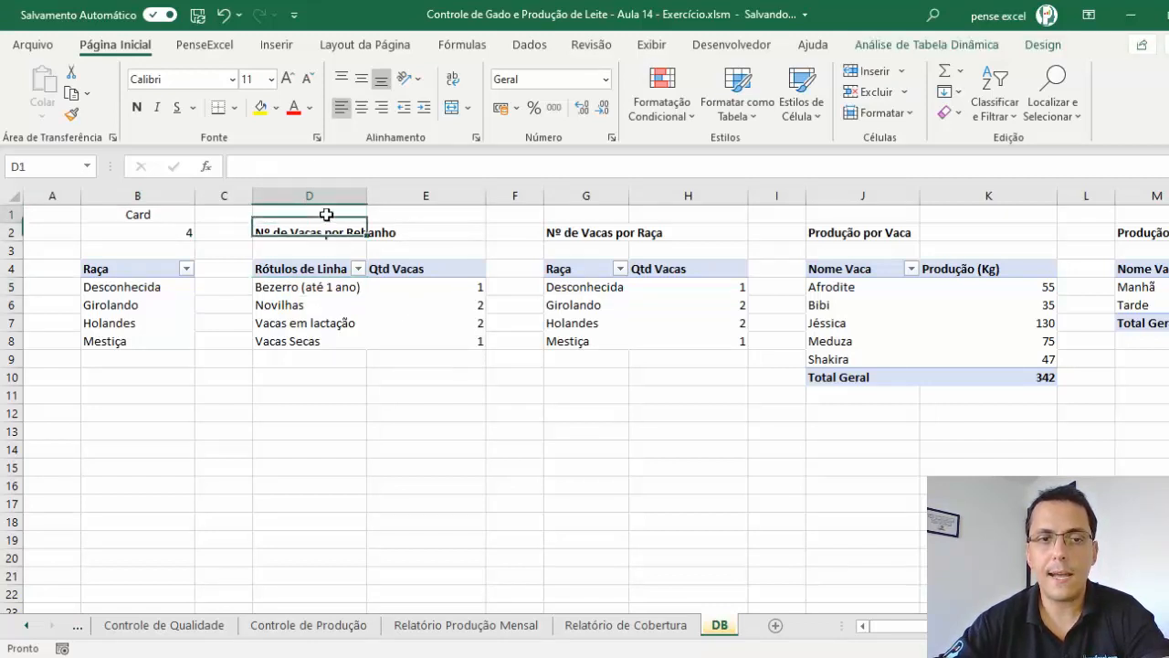
text(Gráfico)
- Examine the herd categories in the Rebanho list on the Listas sheet
click(25, 626)
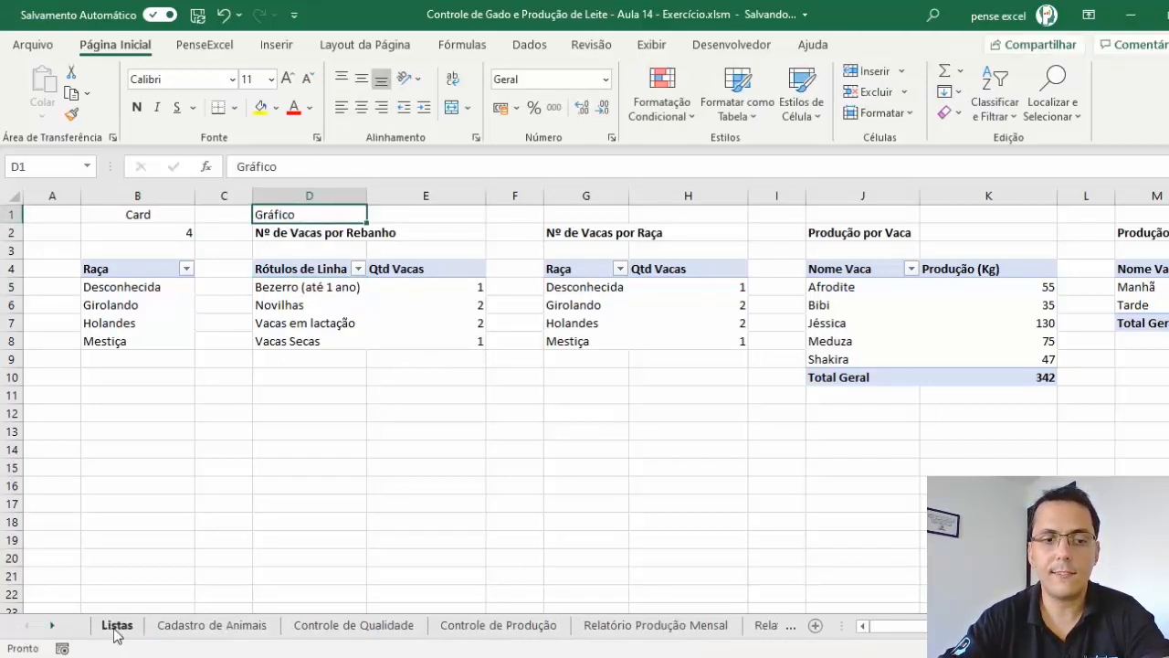
click(117, 626)
drag(83, 340, 65, 501)
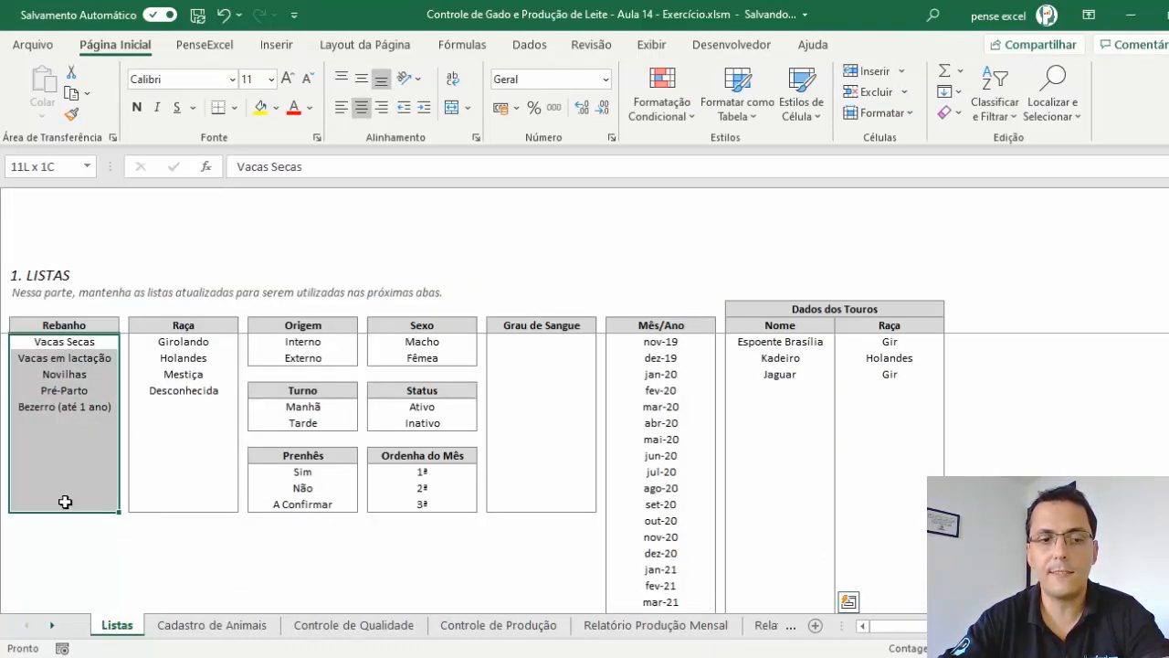
drag(65, 502, 65, 502)
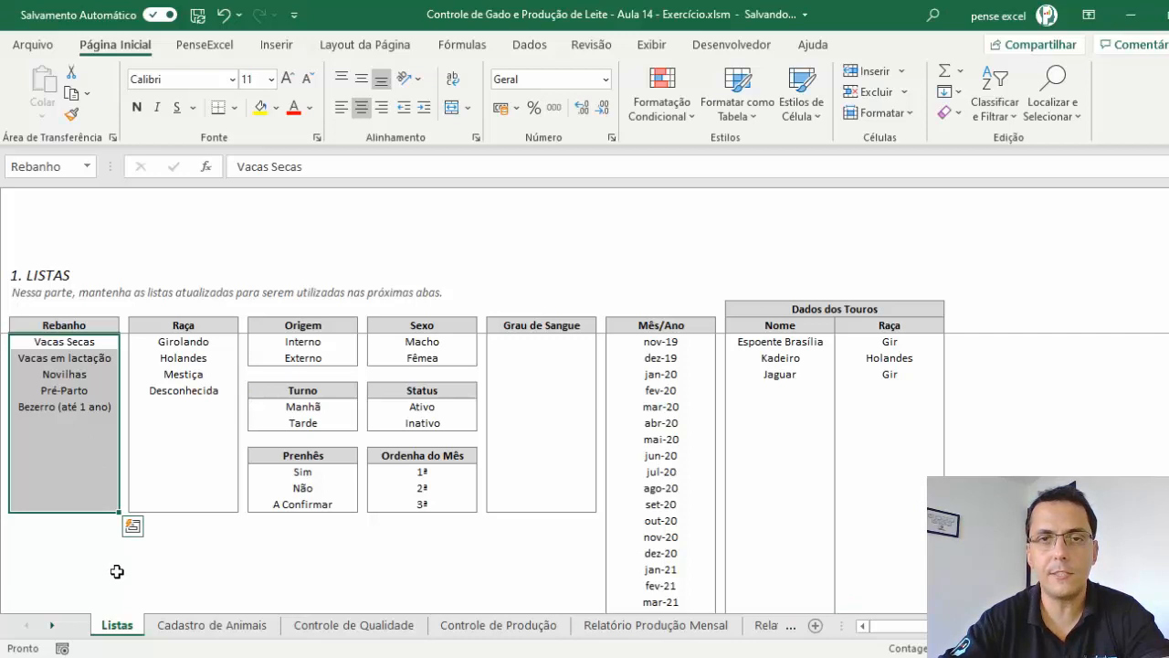
drag(86, 342, 77, 403)
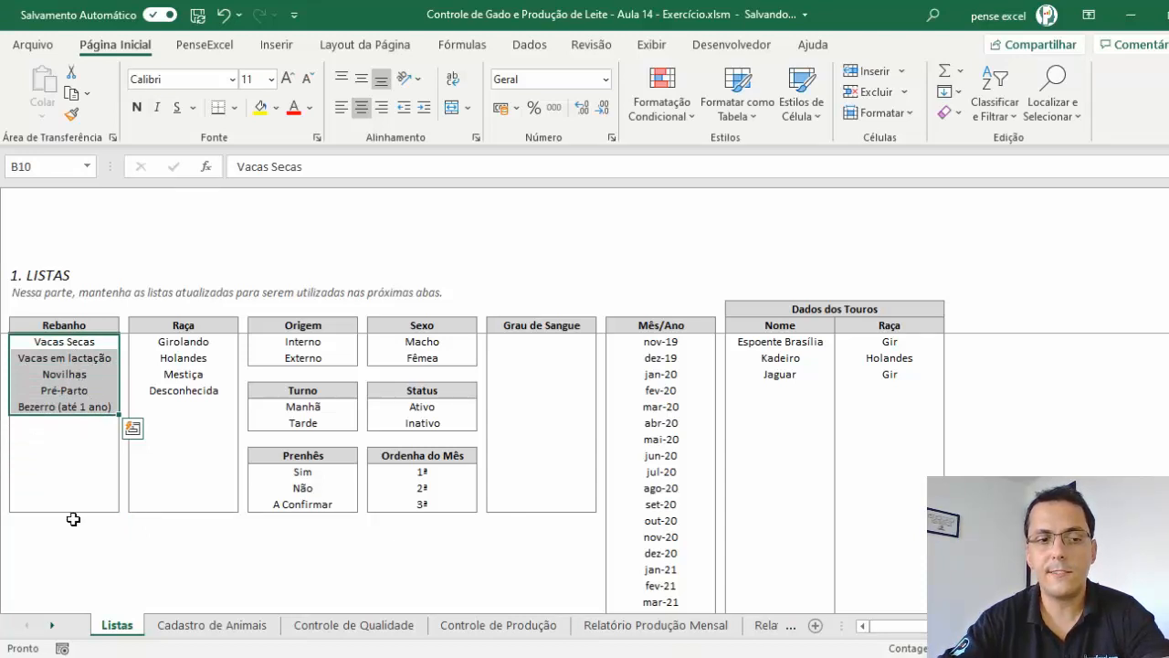
- Return to the DB sheet and extend the label in D1 to "Gráfico de Rosca"
click(53, 625)
click(52, 625)
click(722, 625)
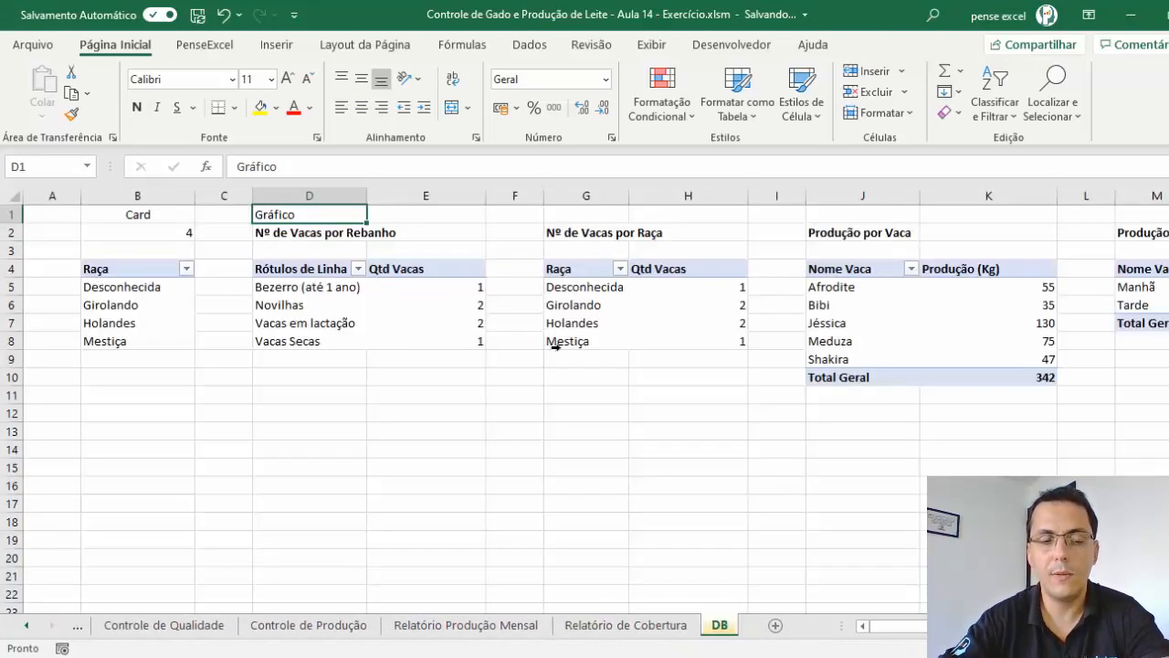
key(F2)
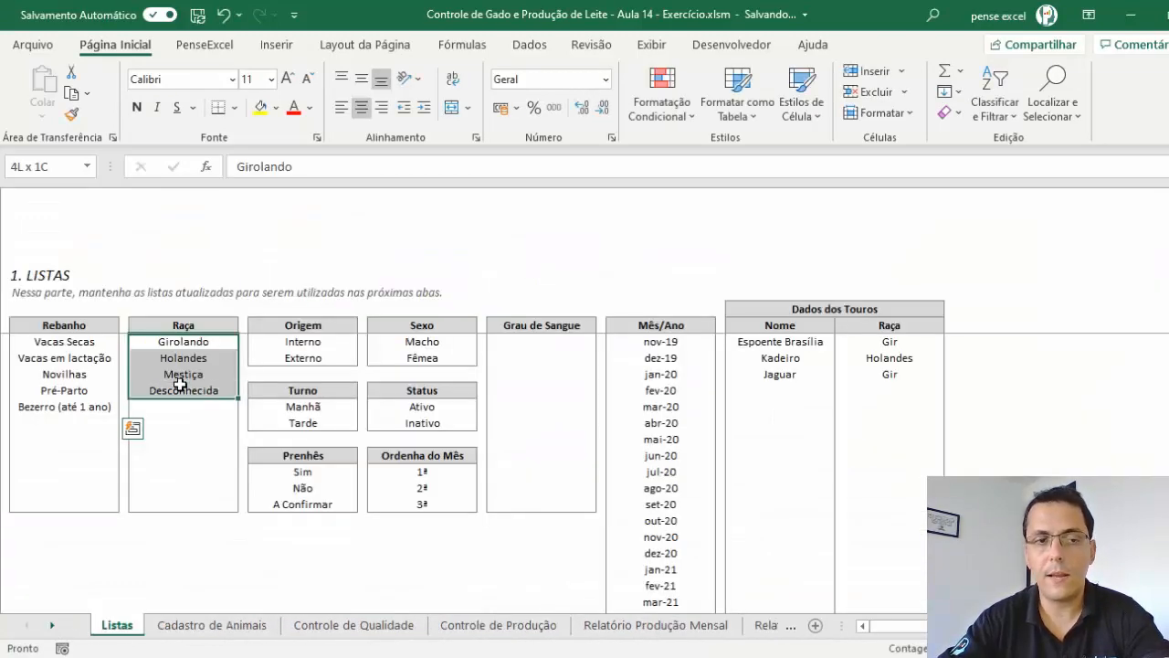
- Examine the Raça list on the Listas sheet and return to the DB sheet
drag(180, 384, 179, 505)
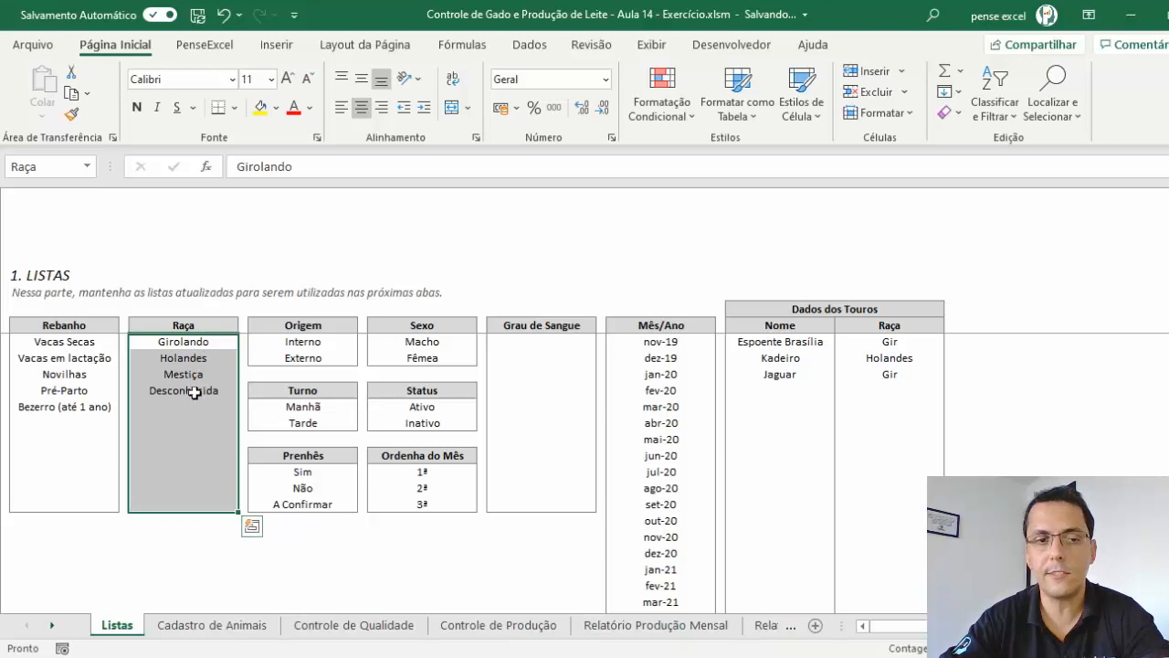
ctrl+click(52, 626)
click(723, 631)
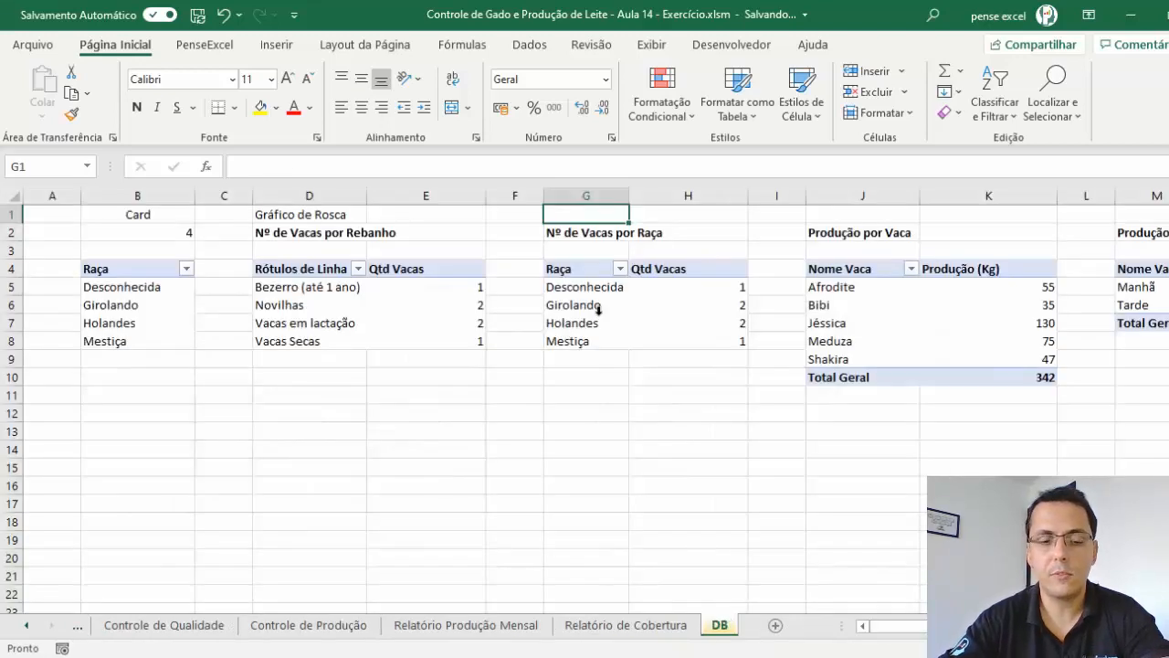
- Label the Nº de Vacas por Raça table "Gráfico de Colunas" in cell G1
text(Gráfico)
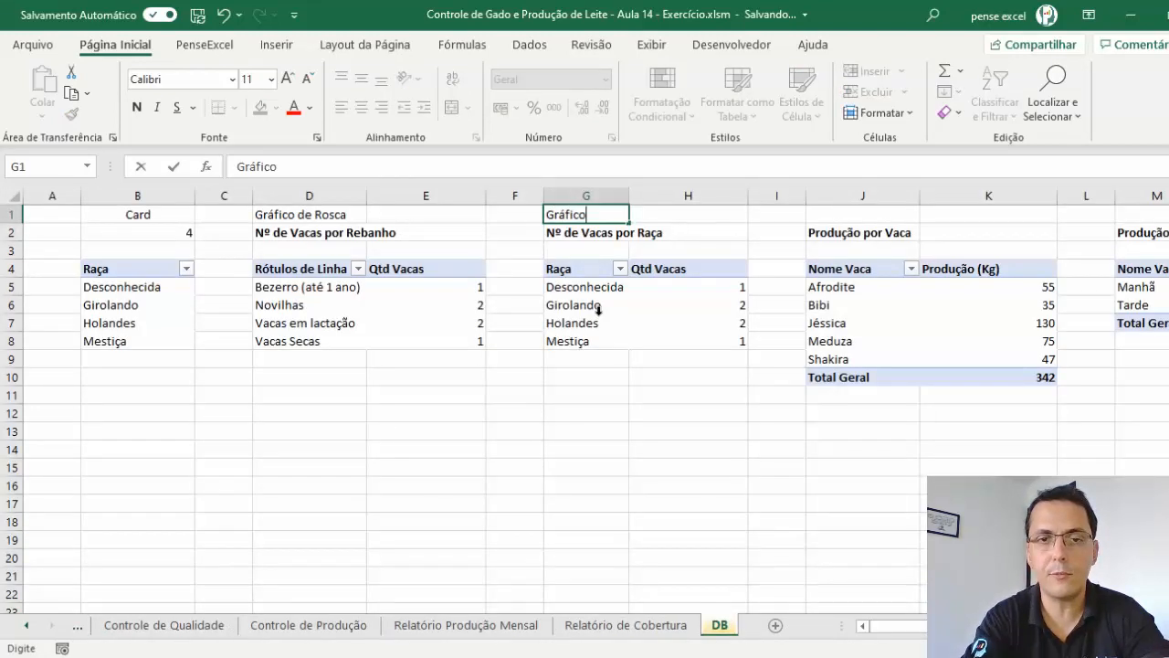
text( de Colunas)
key(Right)
- Enter "Gráfico de Barras" in cell J1, above the Produção por Vaca table
key(Right)
key(Right)
key(Right)
key(Right)
key(Right)
key(Right)
key(Right)
key(Right)
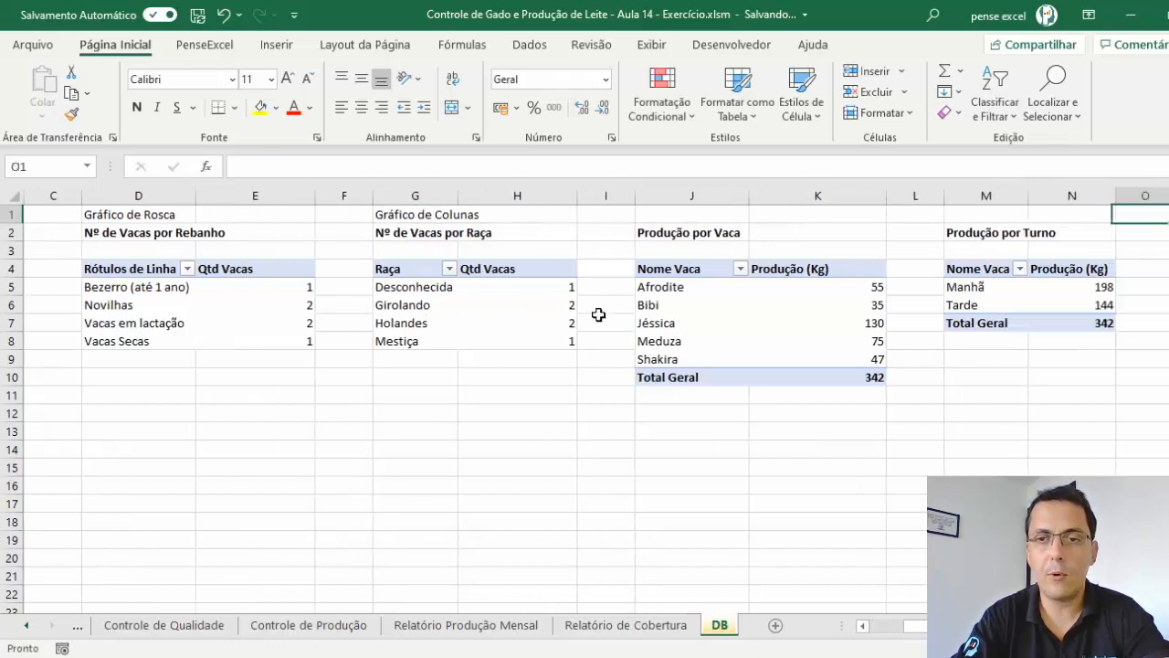
key(Left)
key(Left)
key(Left)
key(Left)
key(Left)
key(Left)
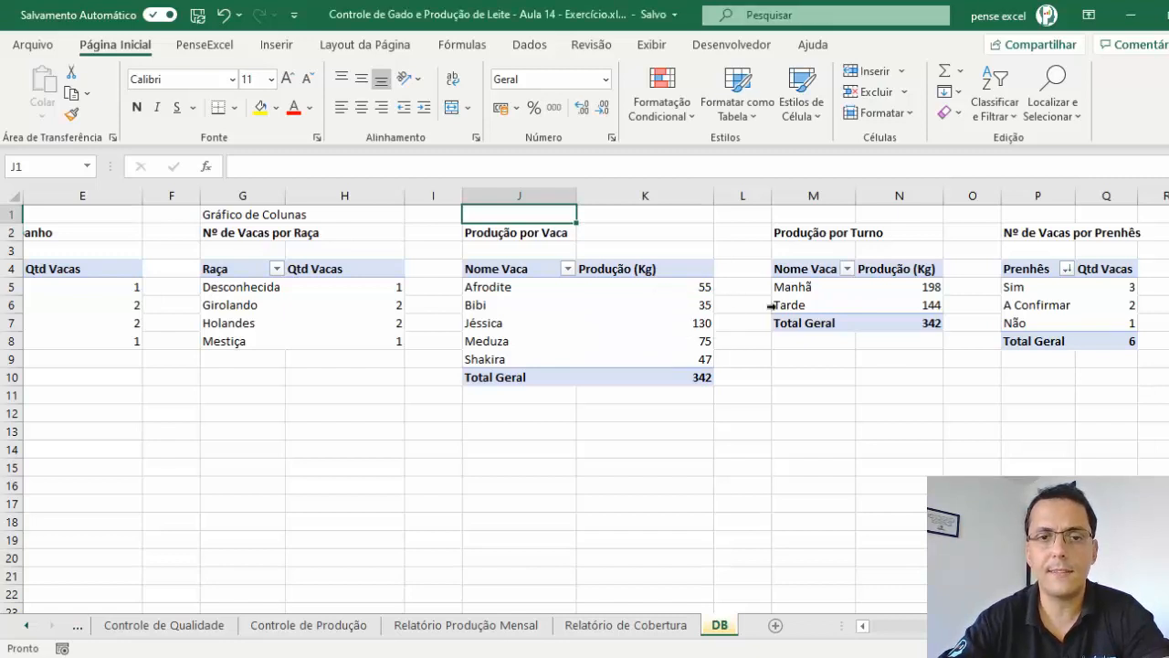
text(Gr)
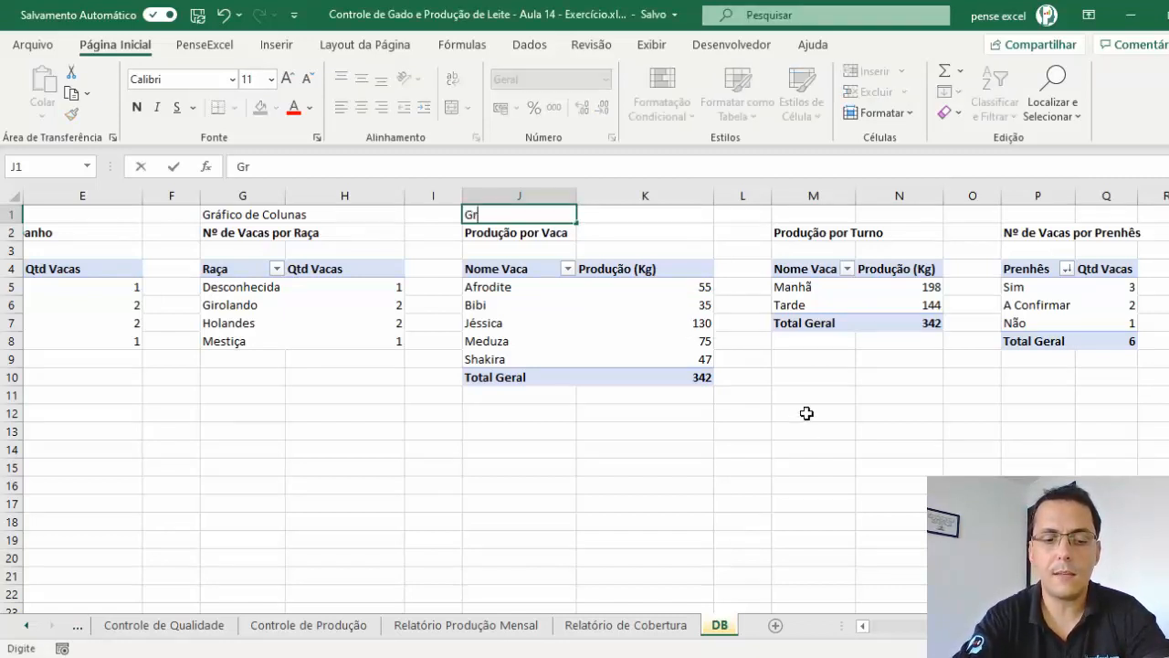
text(áfico de Barras)
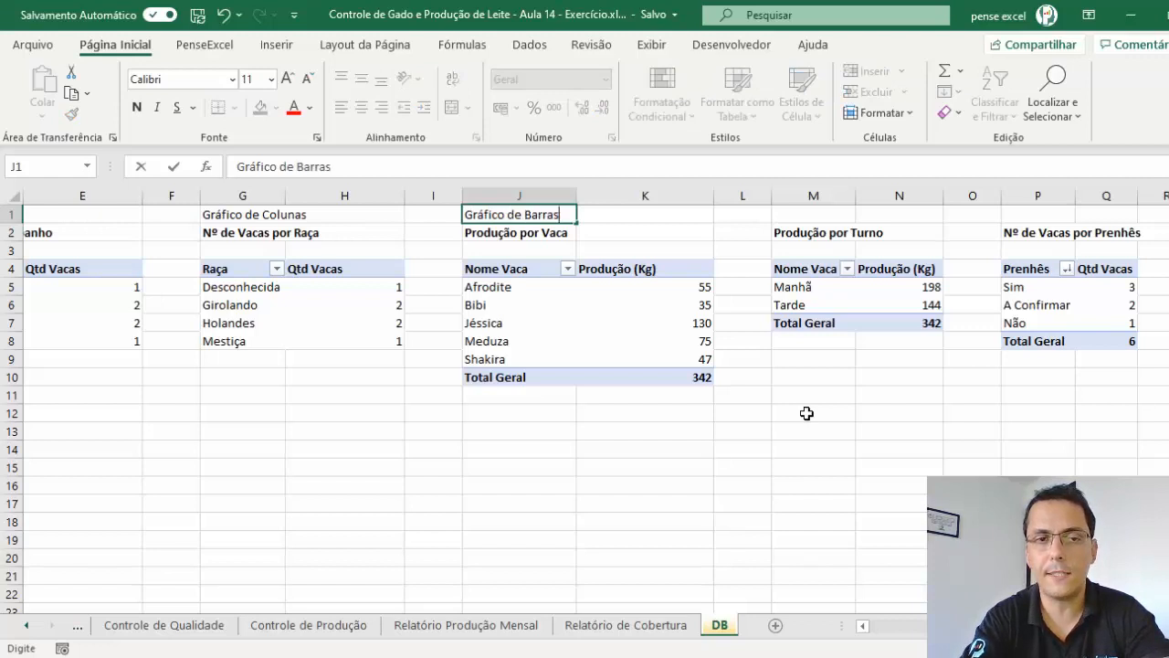
key(ctrl+Return)
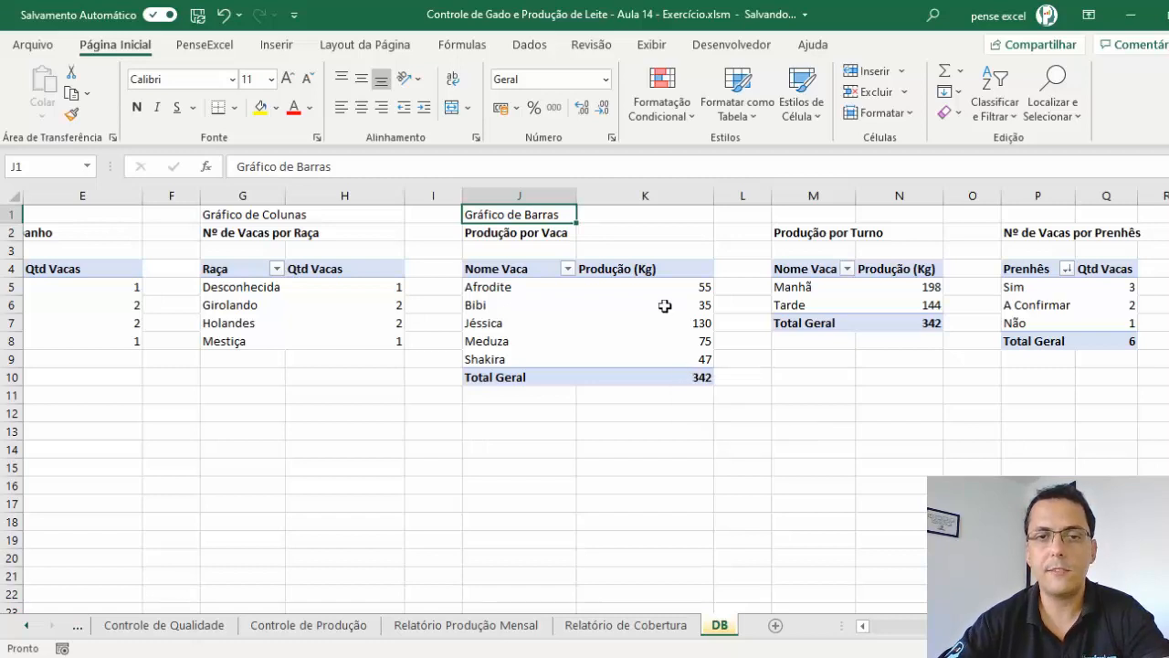
- Enter "Gráfico de Colunas" in cell M1, above the Produção por Turno table
key(Right)
key(Right)
key(Right)
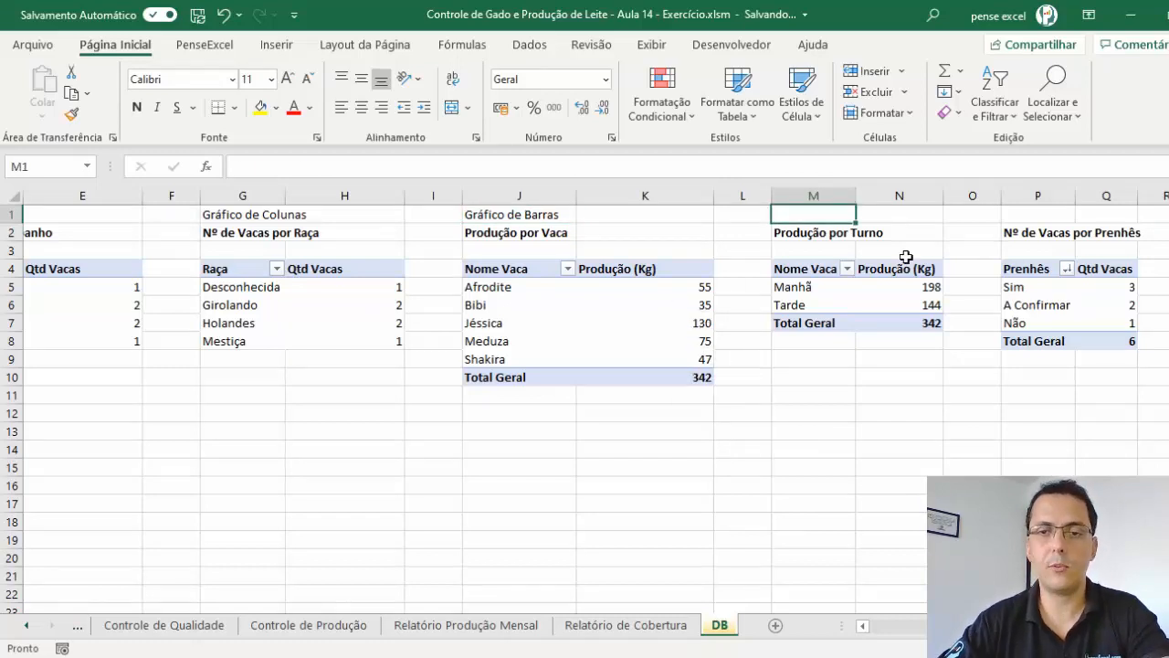
text(Gráfico)
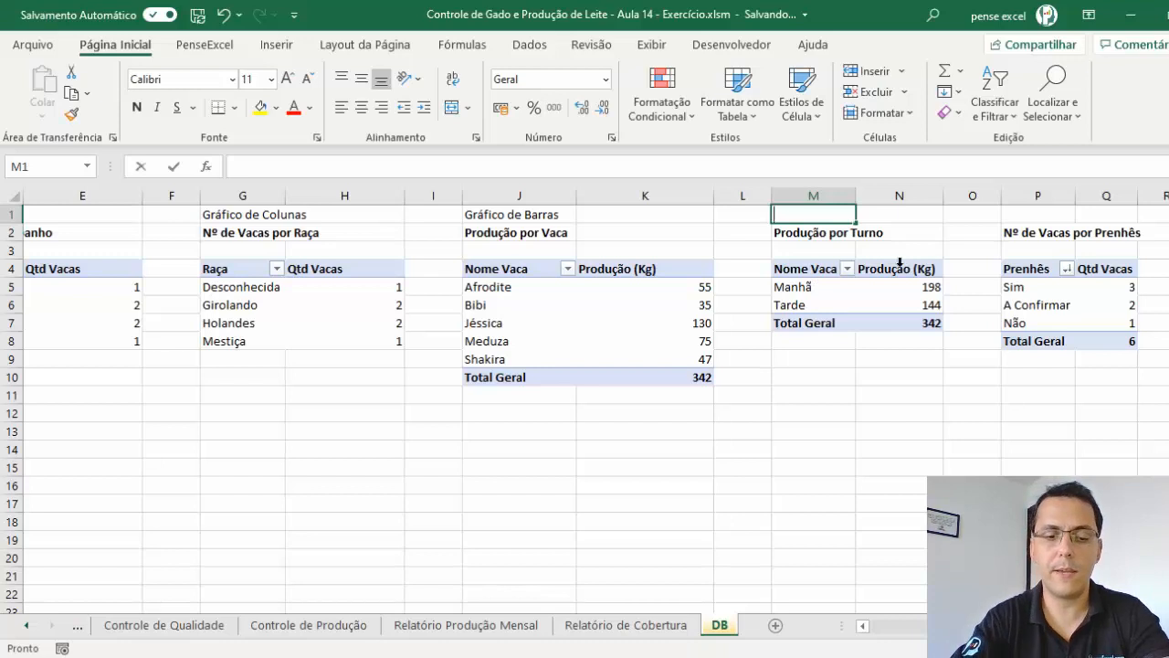
text( de Colunas)
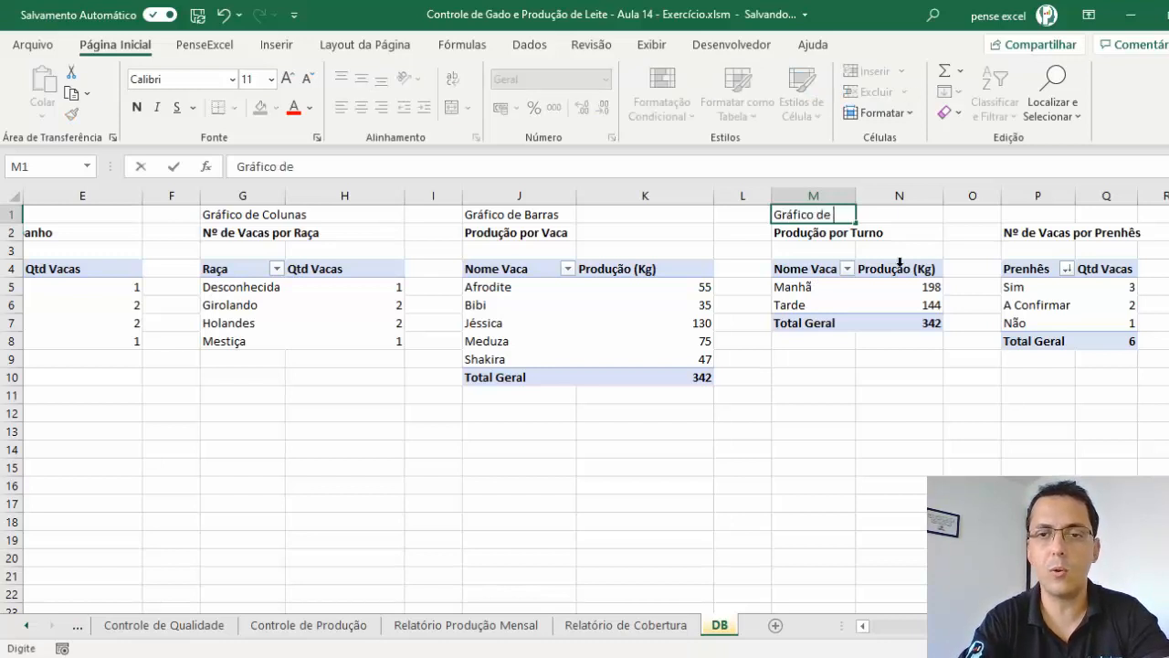
key(Return)
key(Up)
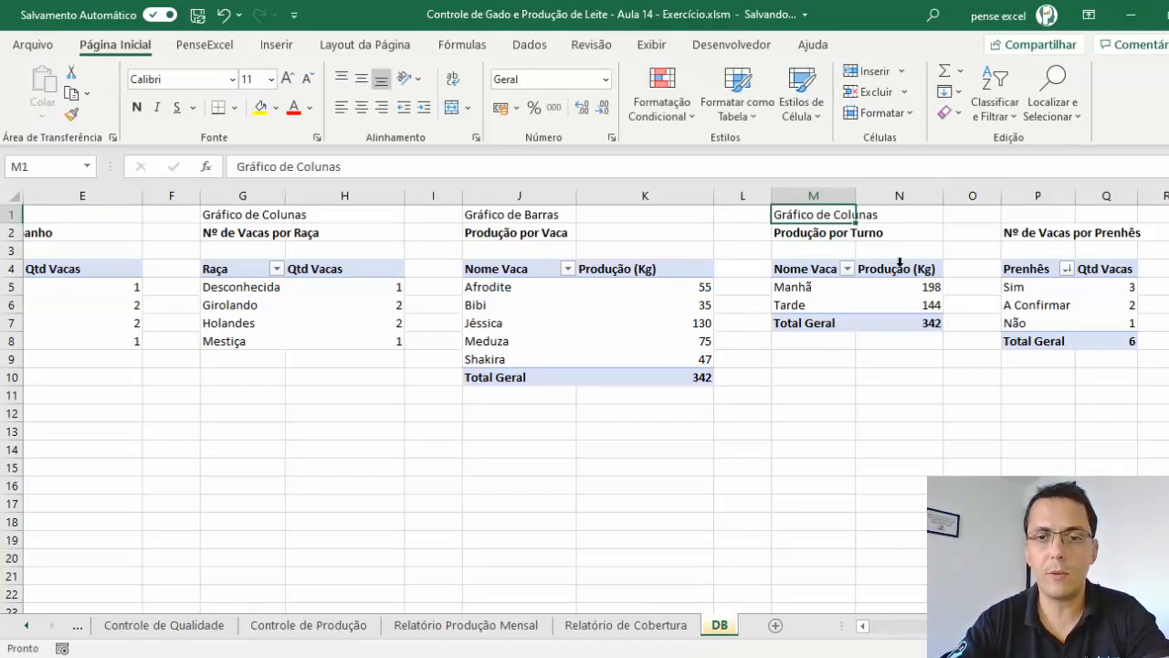
click(813, 305)
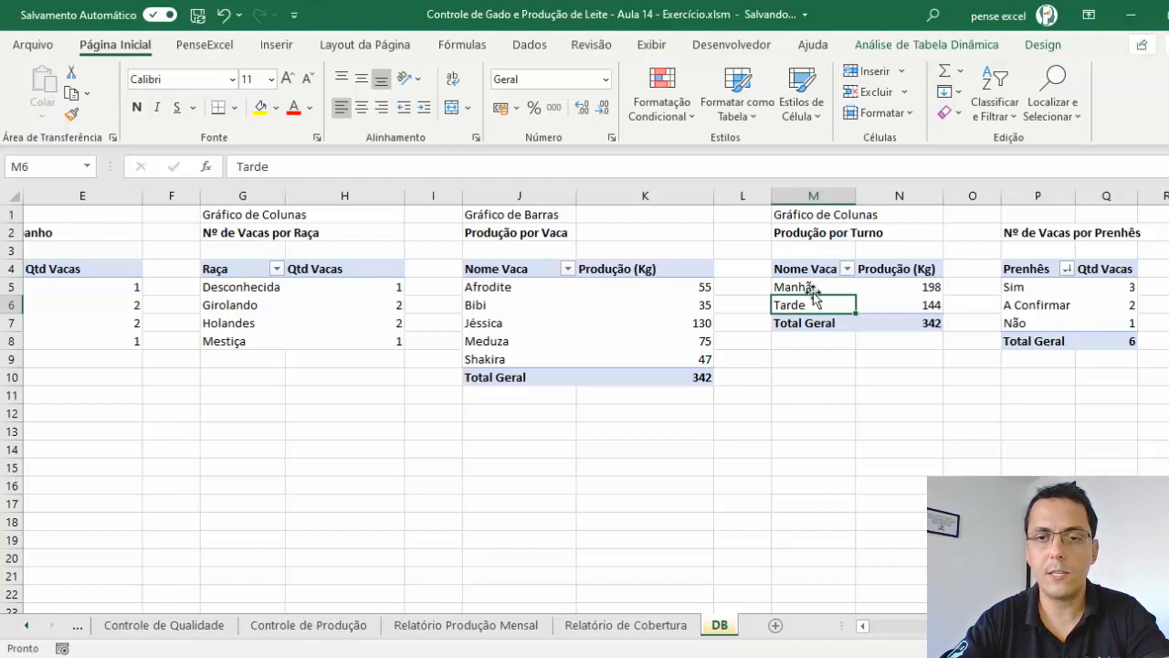
ctrl+click(31, 630)
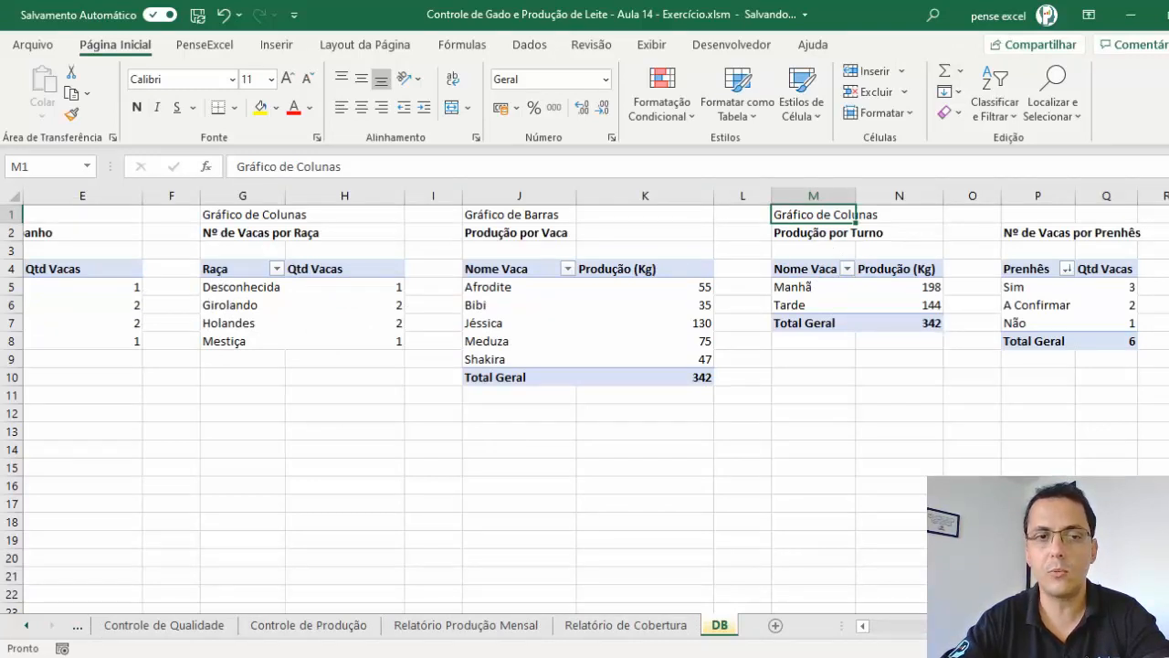
- Enter "Gráfico de Rosca" in cell P1, above the Nº de Vacas por Prenhês table
scroll(704, 302, right, 5)
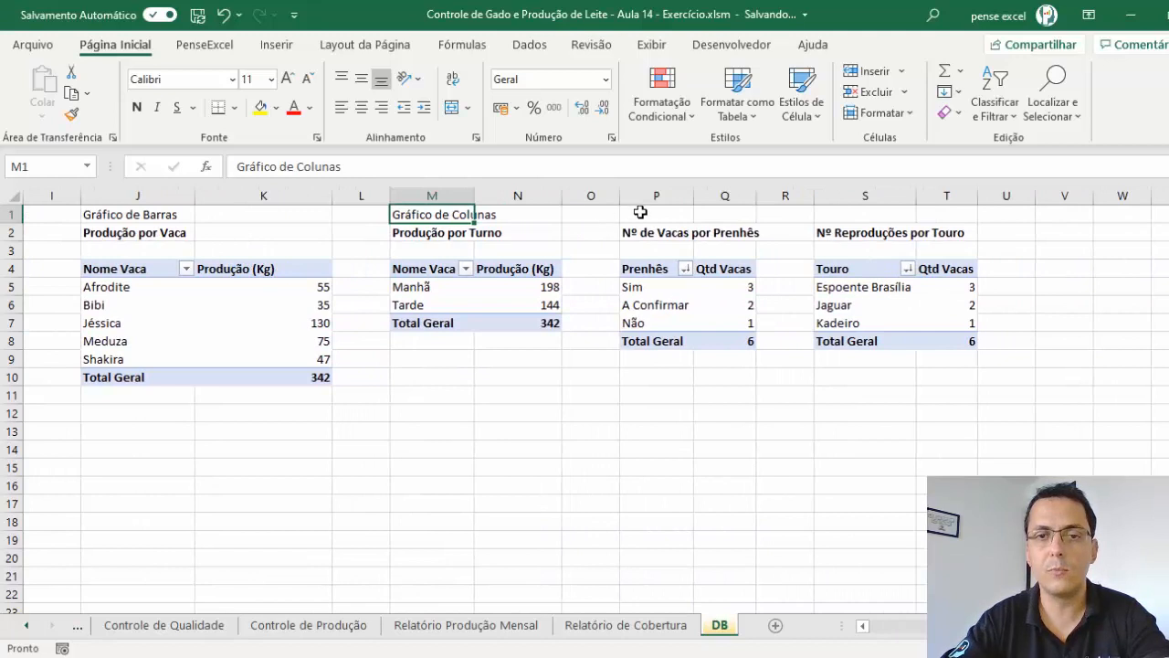
click(641, 212)
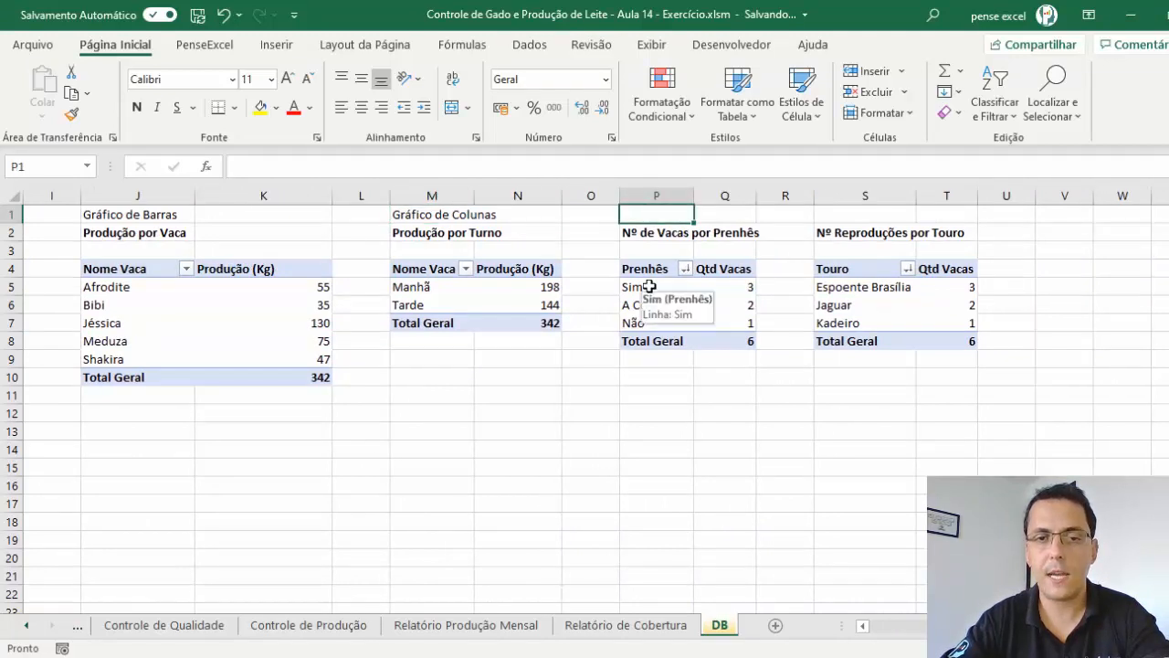
drag(649, 287, 641, 324)
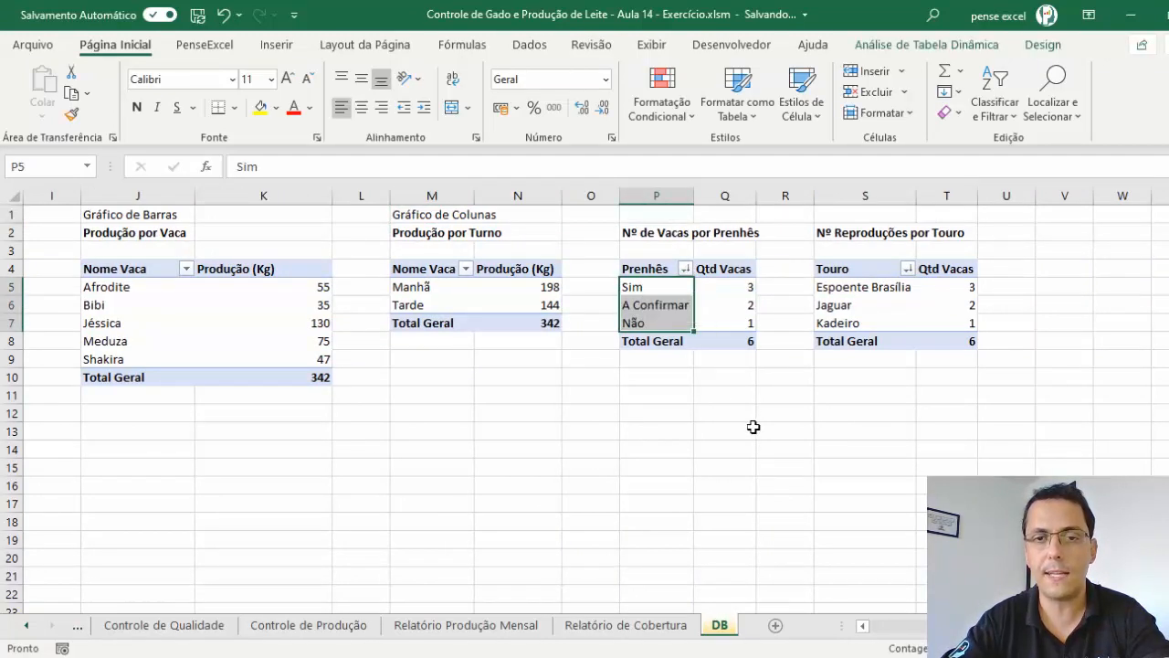
click(652, 217)
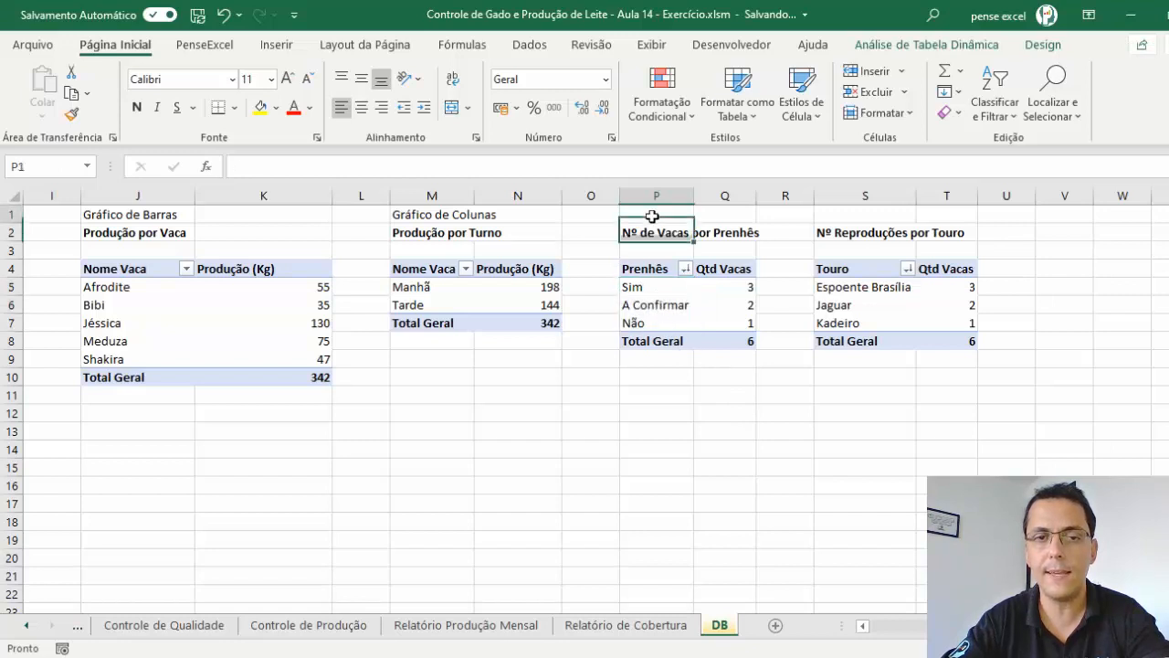
text(Gráfico de Rosca)
key(ctrl+Return)
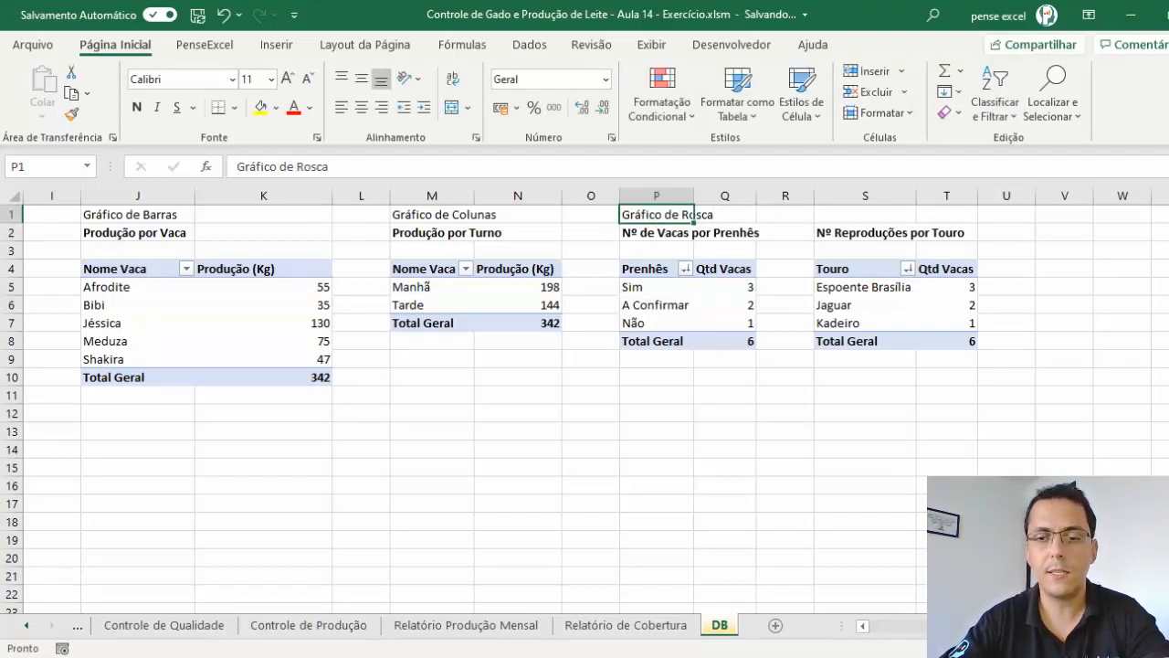
mouse_move(996, 627)
mouse_down()
mouse_move(906, 630)
mouse_move(998, 627)
mouse_up()
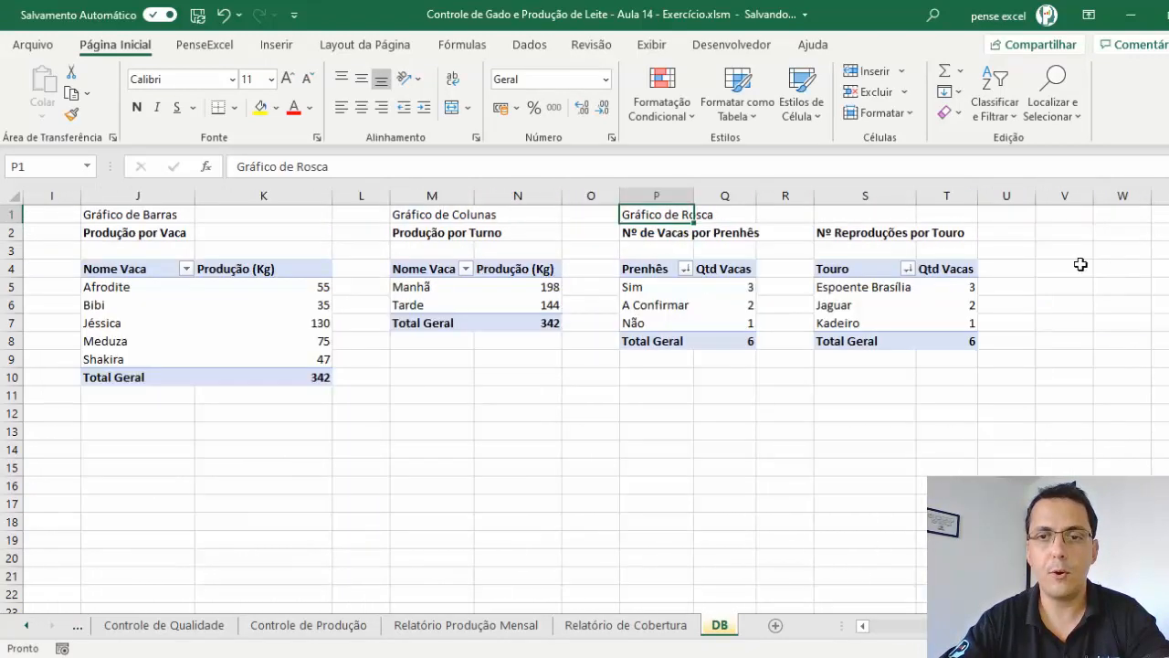
- Select cell S1 above Nº Reproduções por Touro, and examine the bull names under Dados dos Touros on the Listas sheet
click(886, 217)
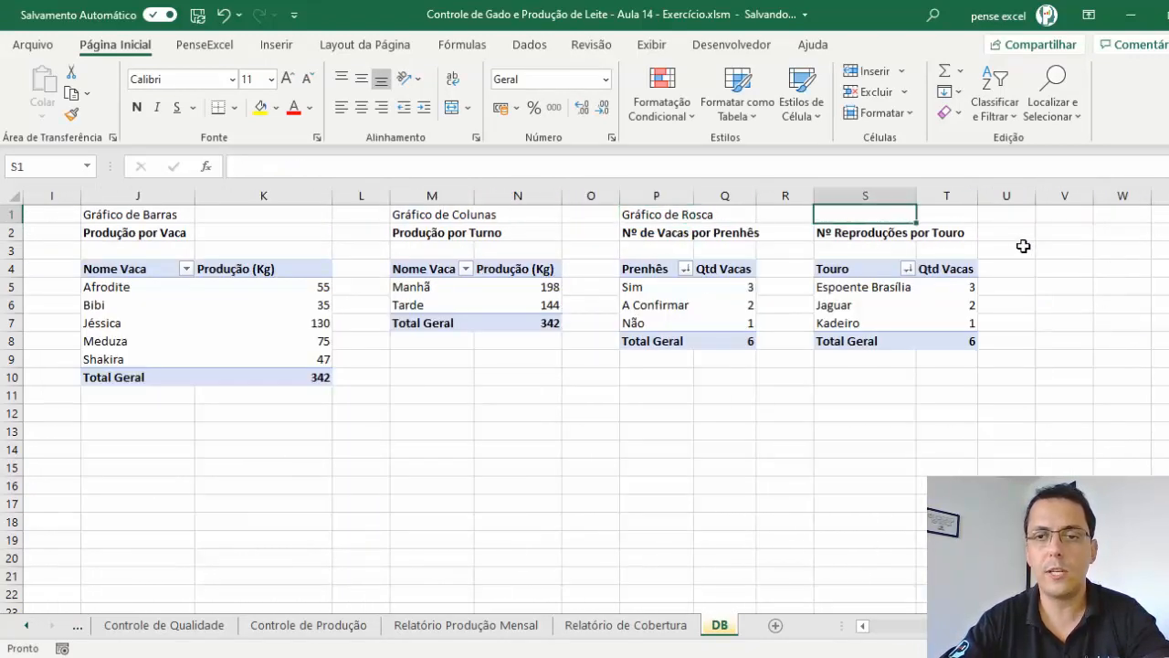
click(26, 625)
click(126, 630)
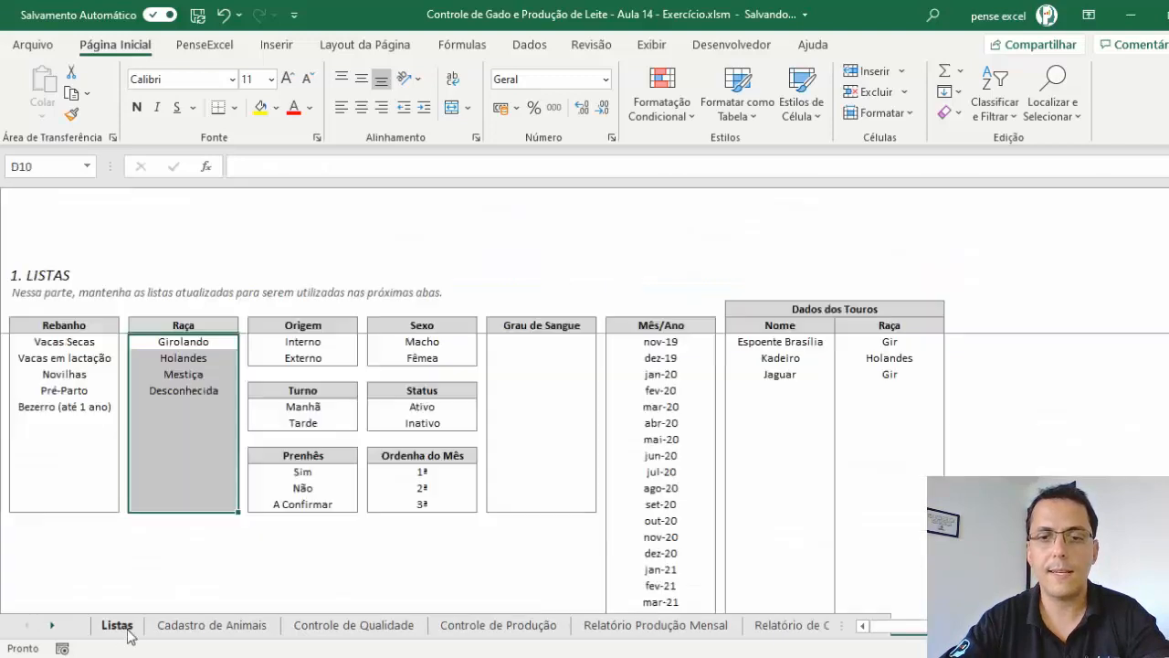
drag(758, 341, 814, 368)
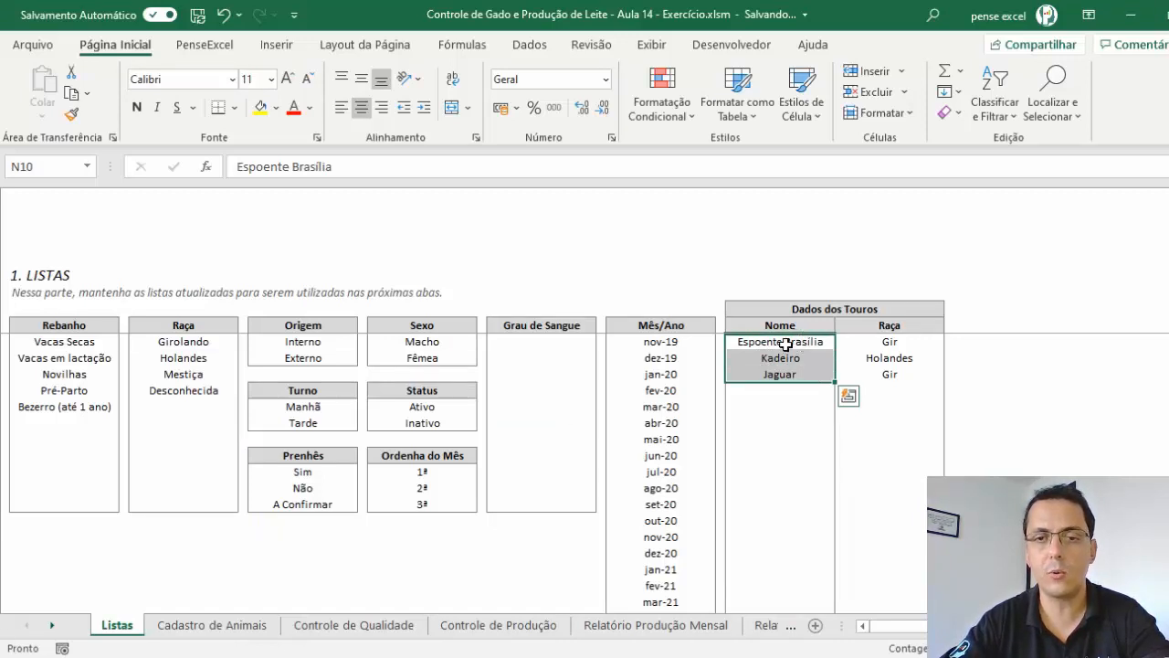
- Return to the DB sheet and enter "Gráfico de Barras" in cell S1, above the Nº Reproduções por Touro table
drag(786, 343, 813, 543)
click(790, 625)
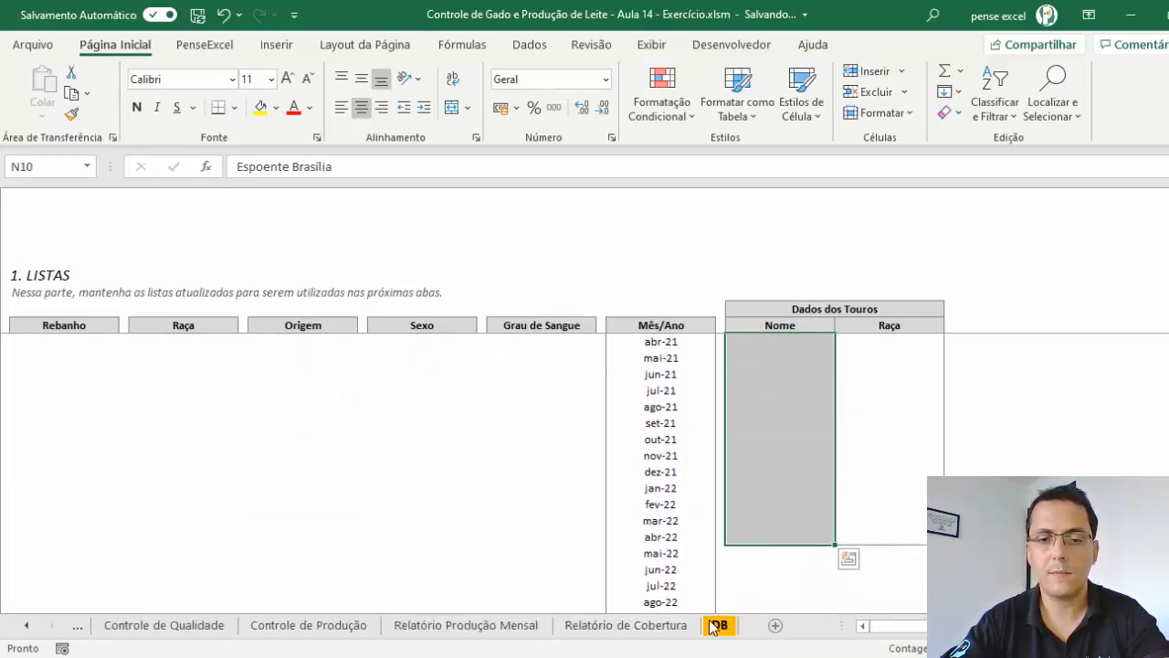
click(717, 625)
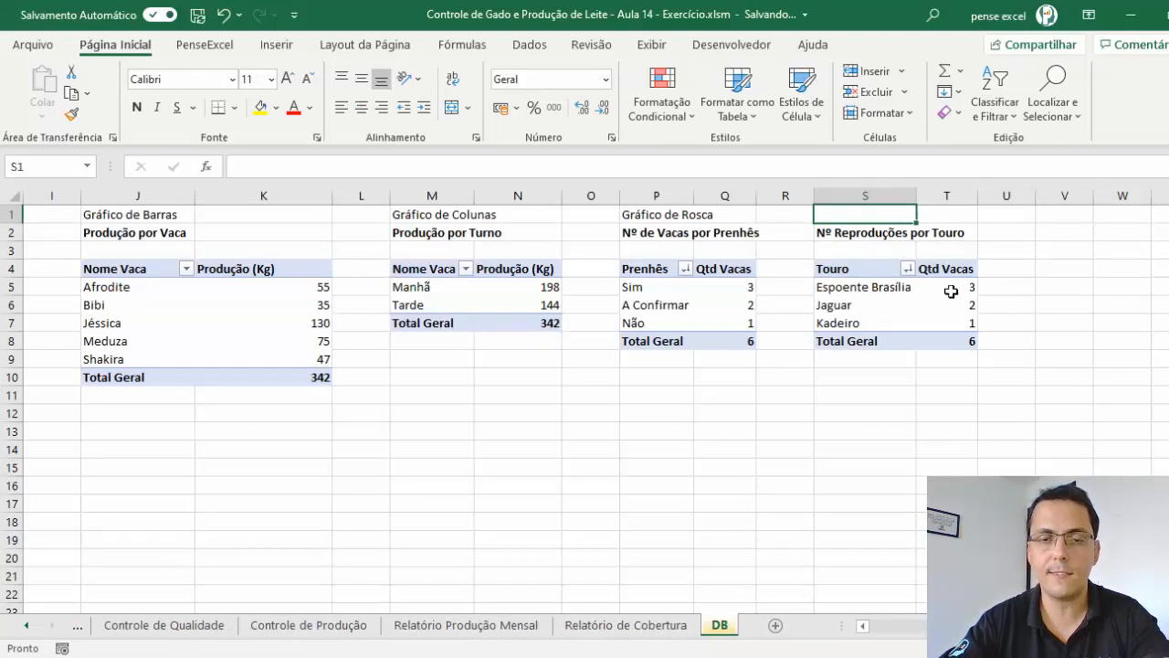
text(Gráfico de Barr)
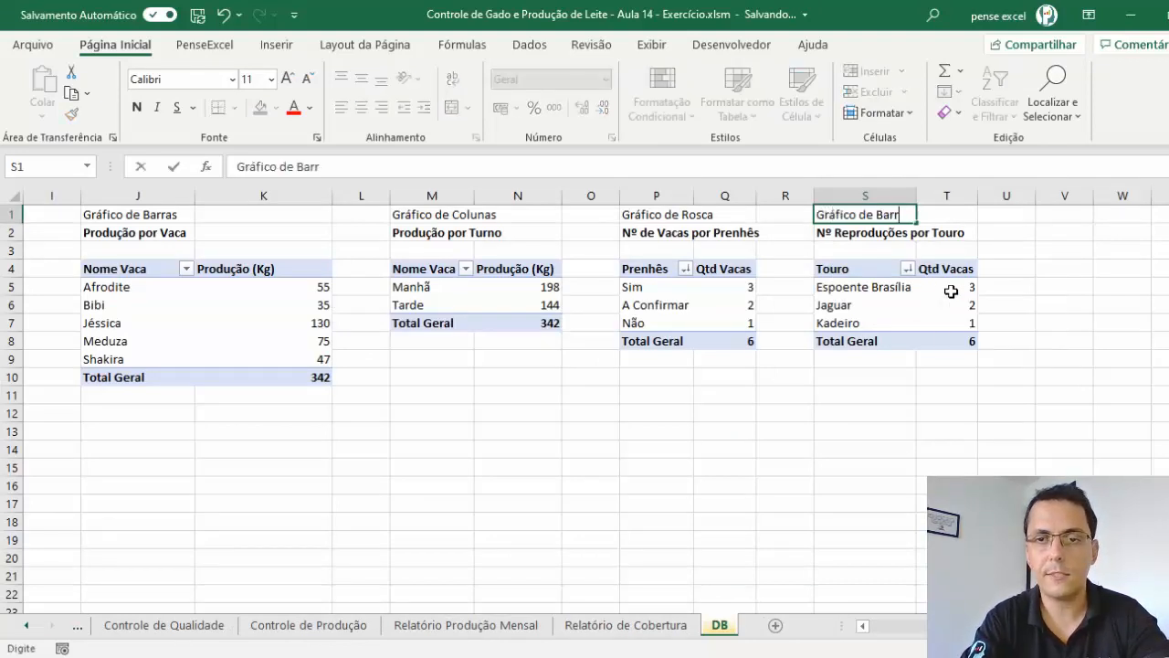
text(as)
key(ctrl+Return)
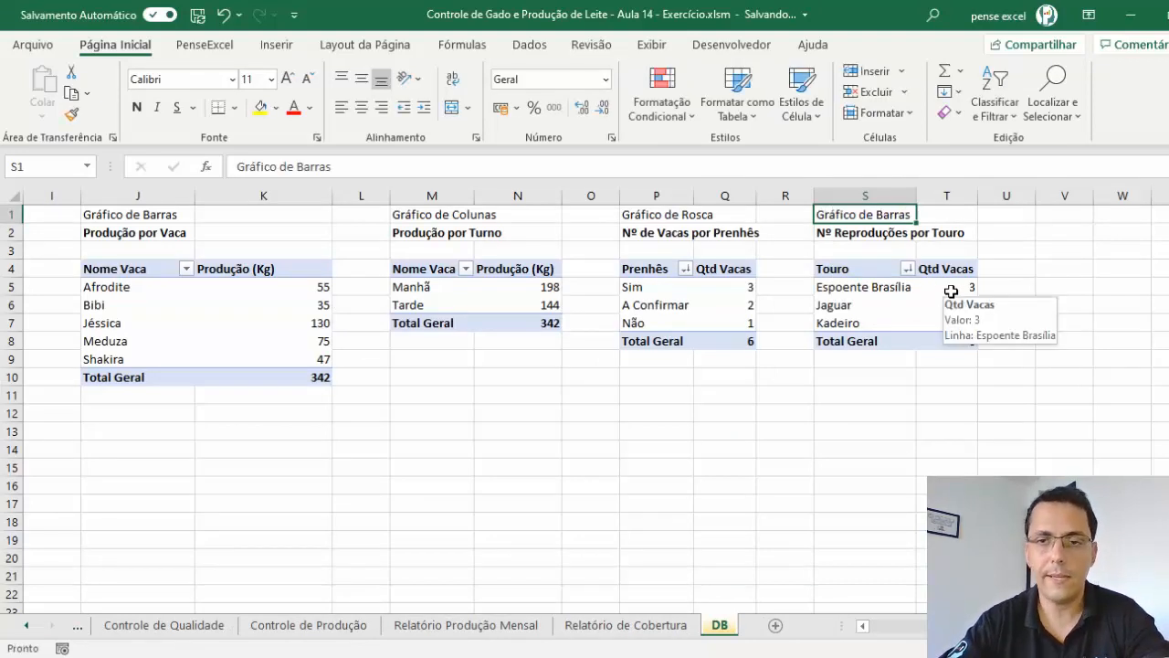
- Examine the Card cell B2 on the DB sheet and the Nome list under Dados dos Touros on the Listas sheet
click(884, 288)
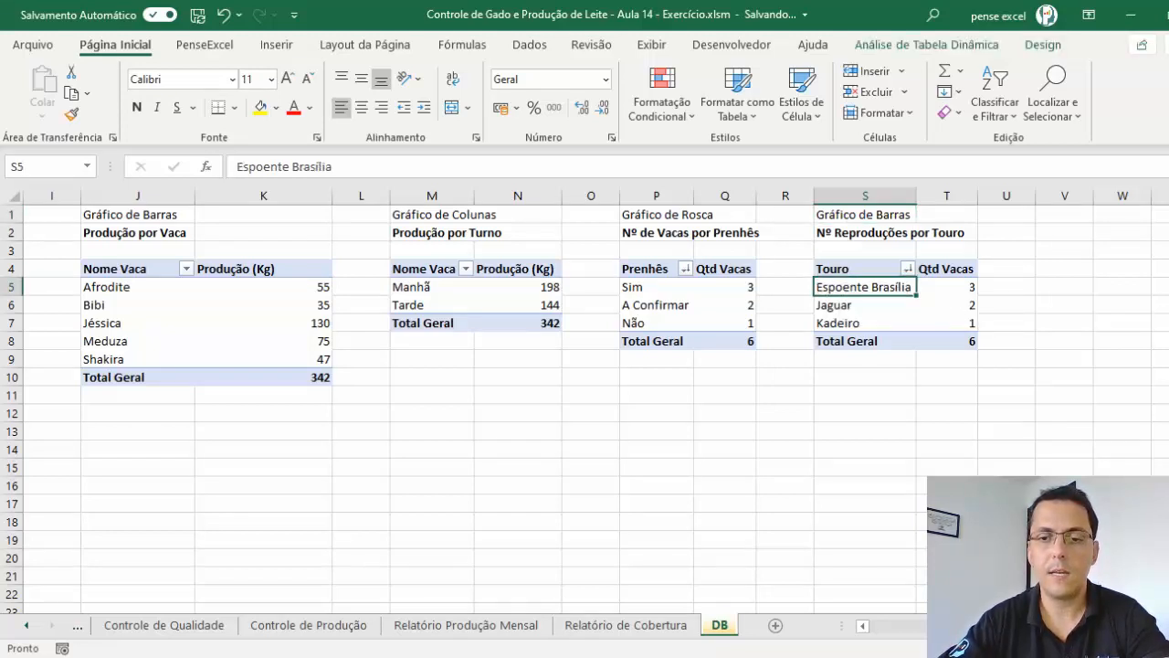
drag(996, 628, 907, 633)
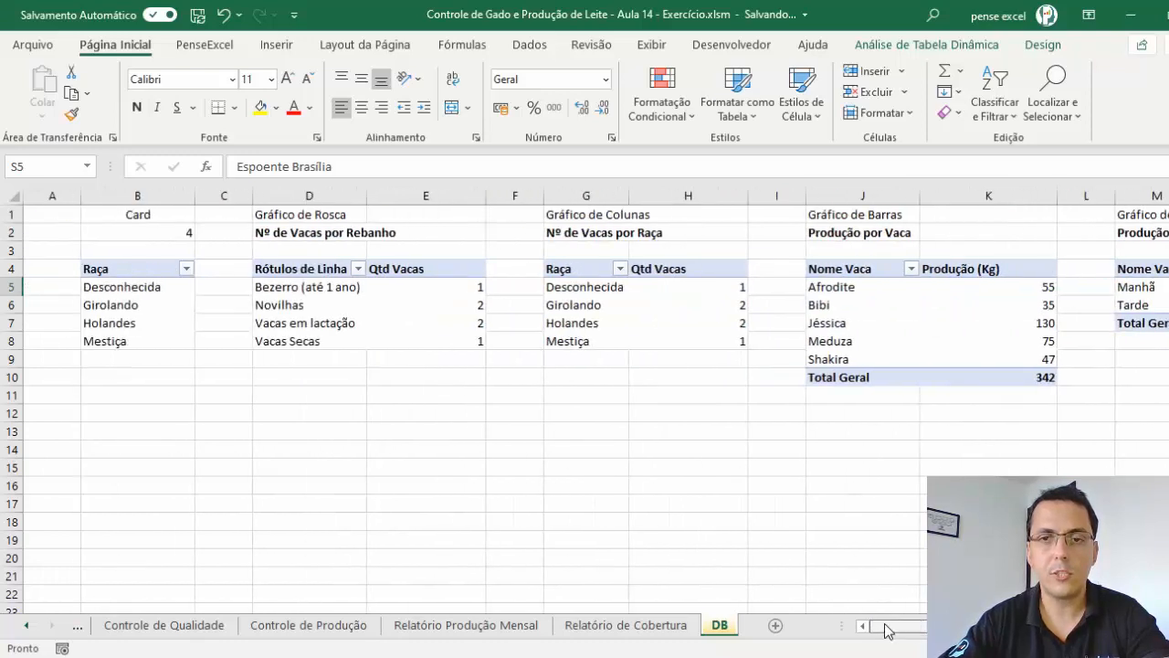
mouse_move(884, 628)
mouse_down()
mouse_move(933, 629)
mouse_move(872, 629)
mouse_up()
click(137, 234)
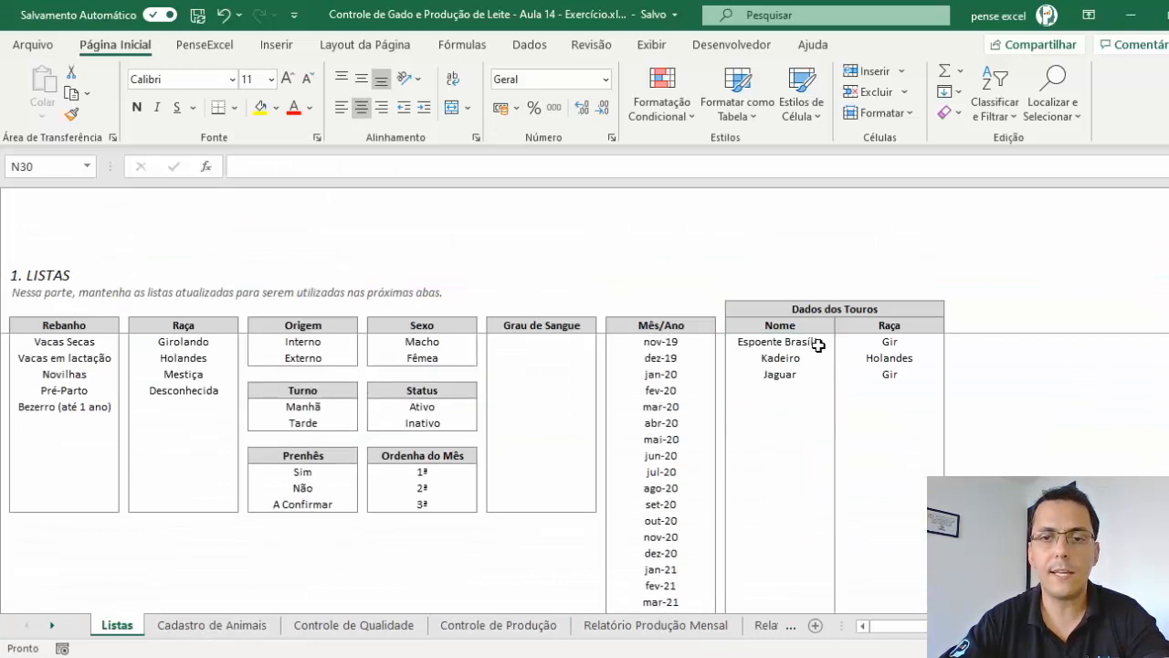
drag(814, 342, 825, 539)
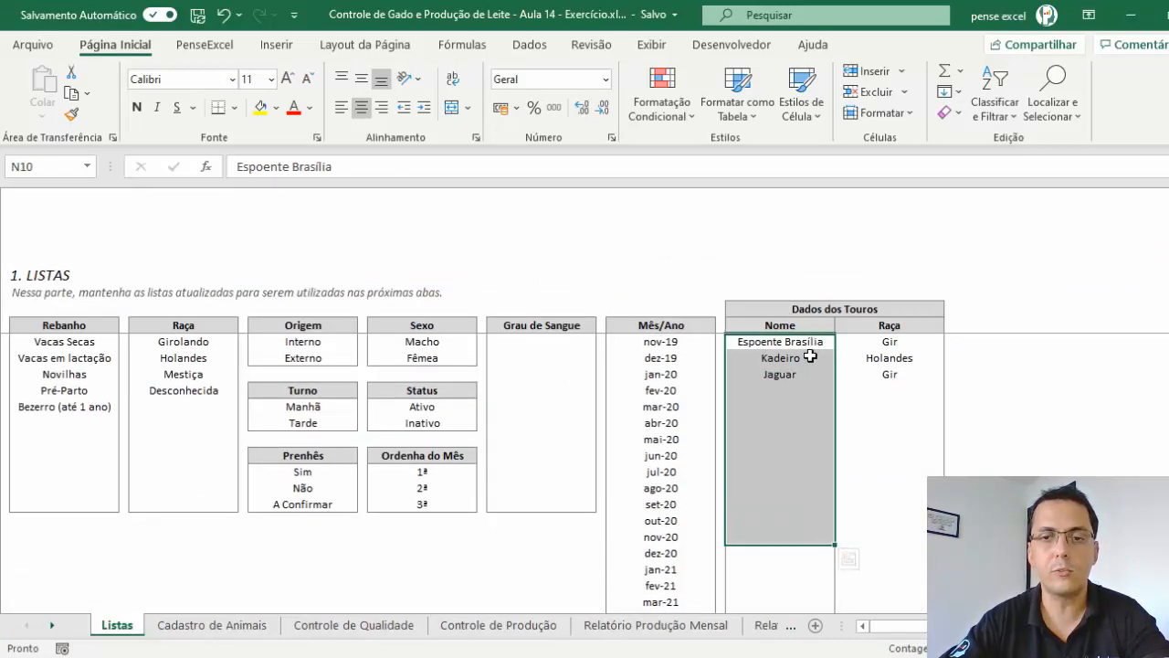
click(52, 625)
click(52, 625)
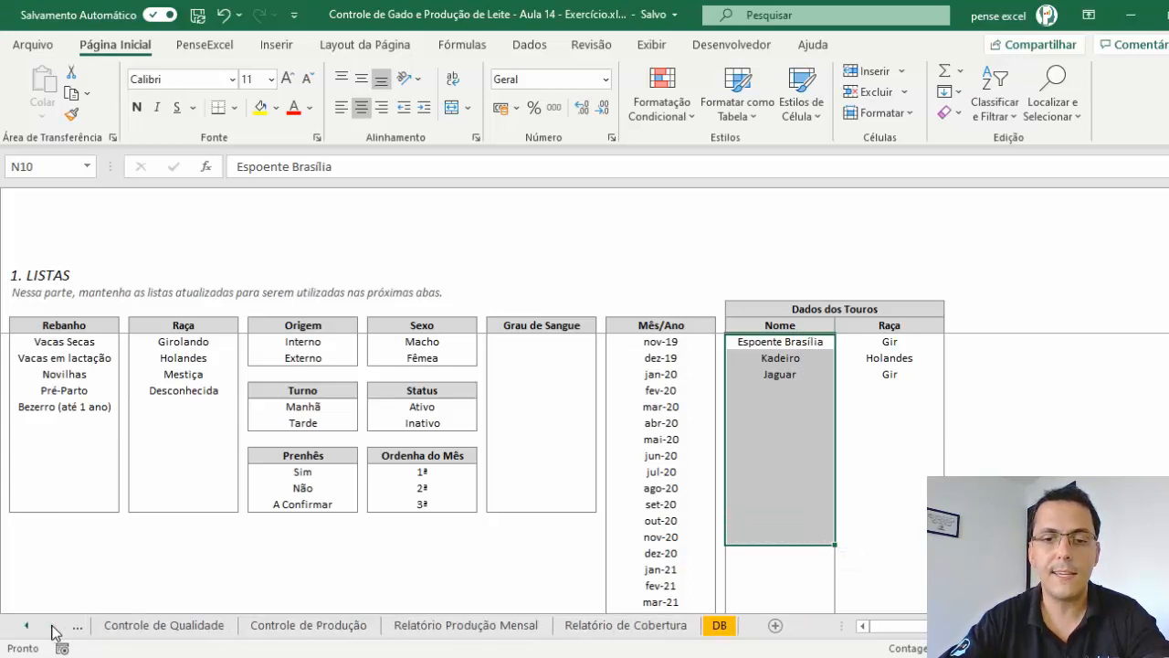
click(728, 626)
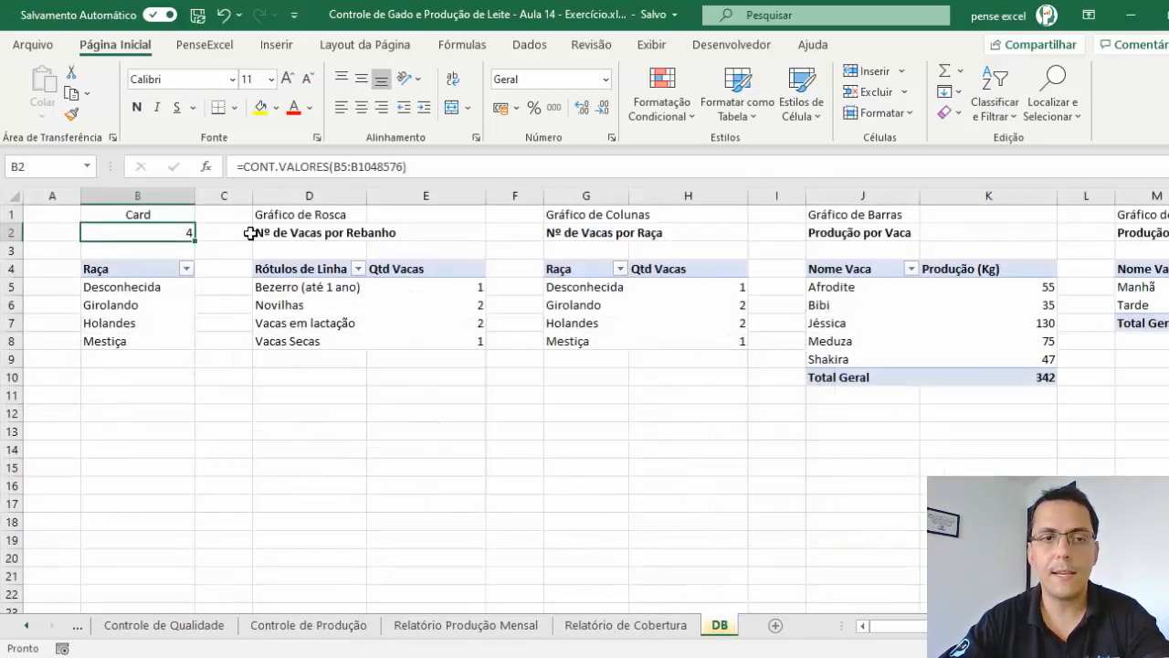
- Look over the row order of the Nº de Vacas por Raça and Produção por Vaca tables on the DB sheet
click(757, 509)
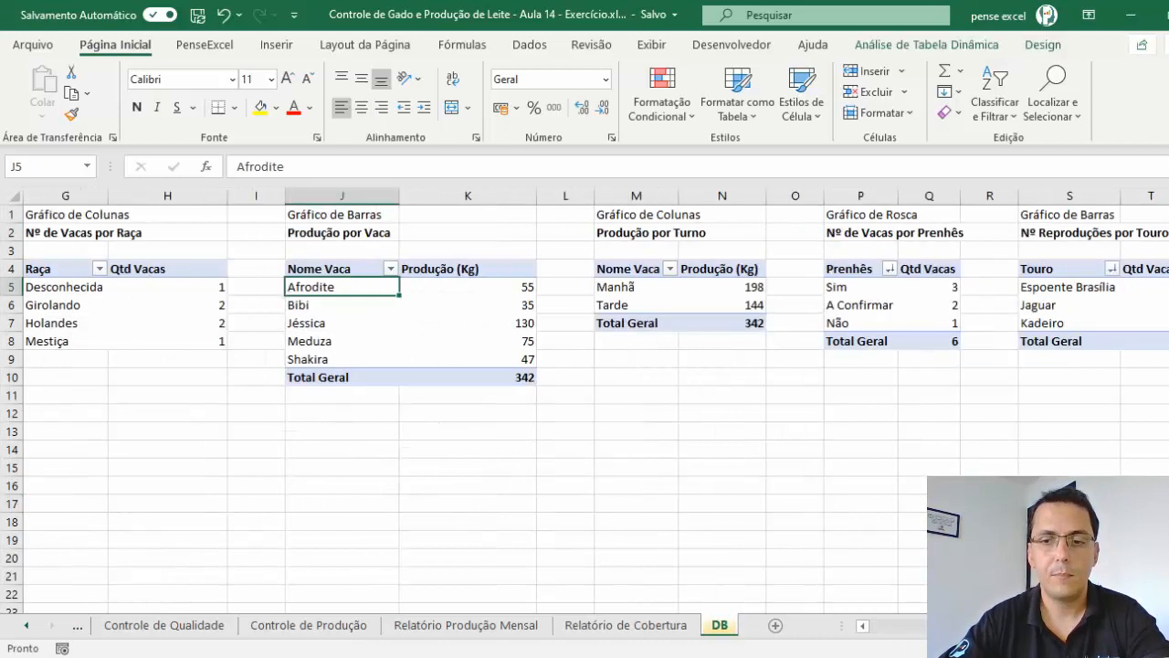
scroll(585, 402, left, 3)
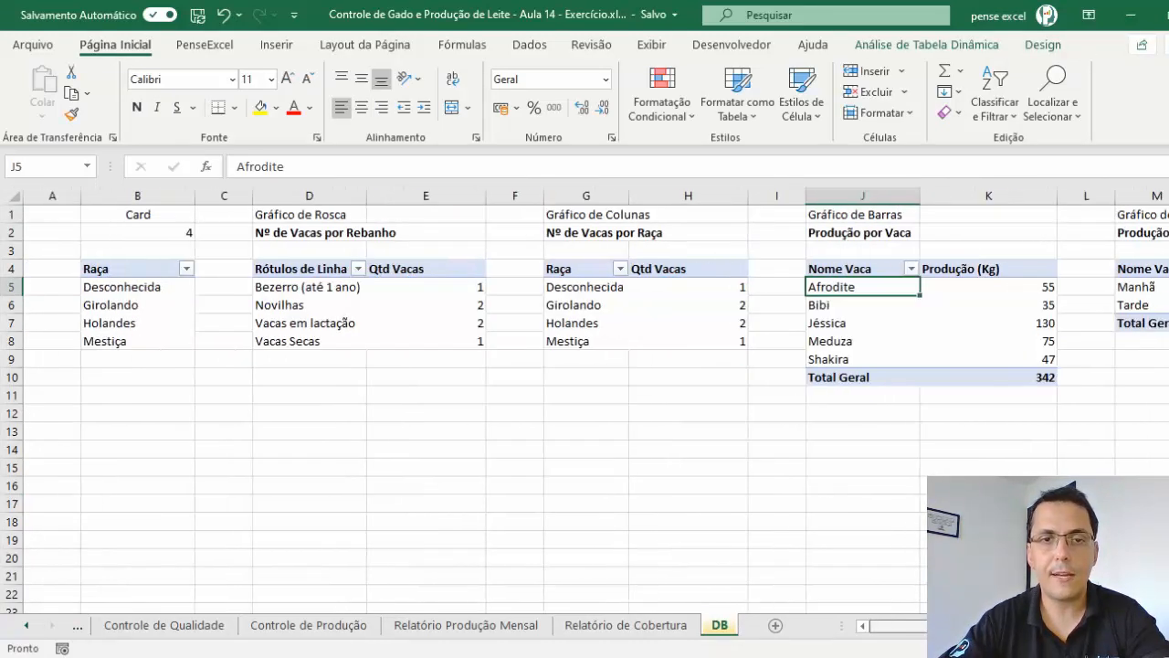
click(596, 306)
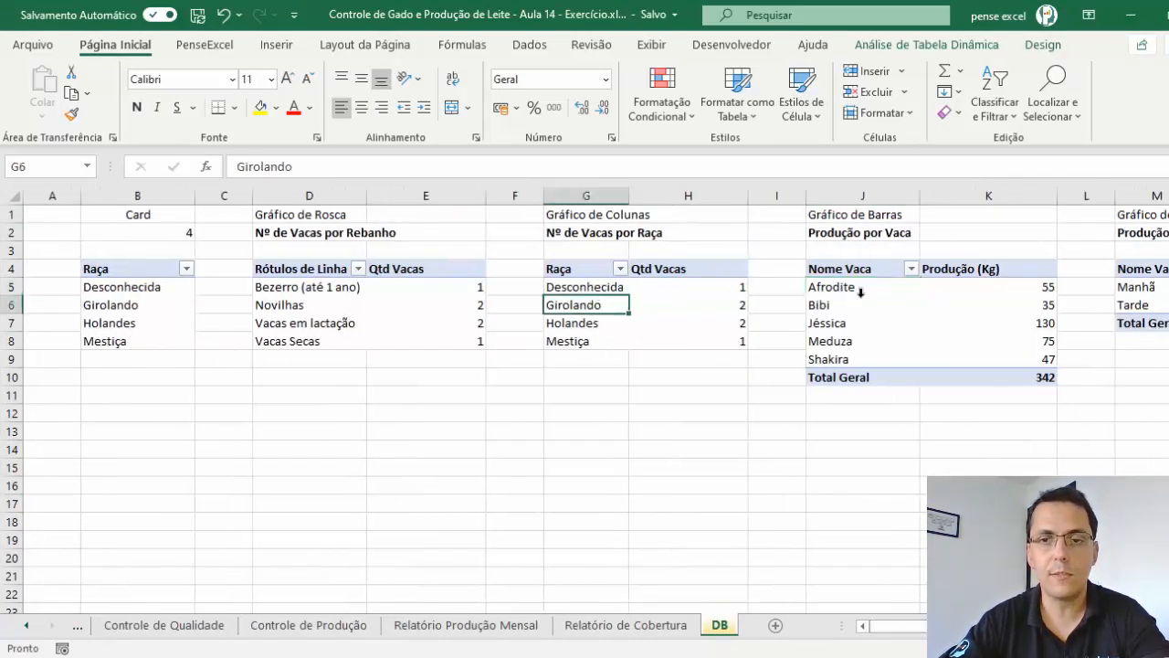
click(861, 297)
scroll(585, 402, right, 5)
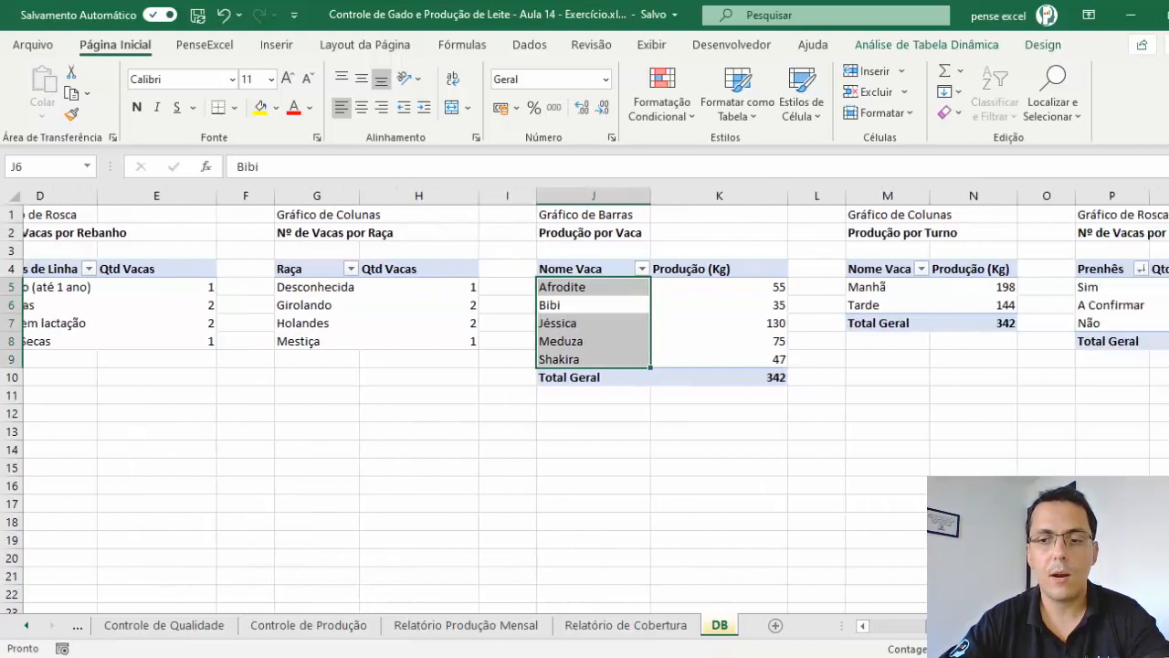
scroll(594, 402, right, 1)
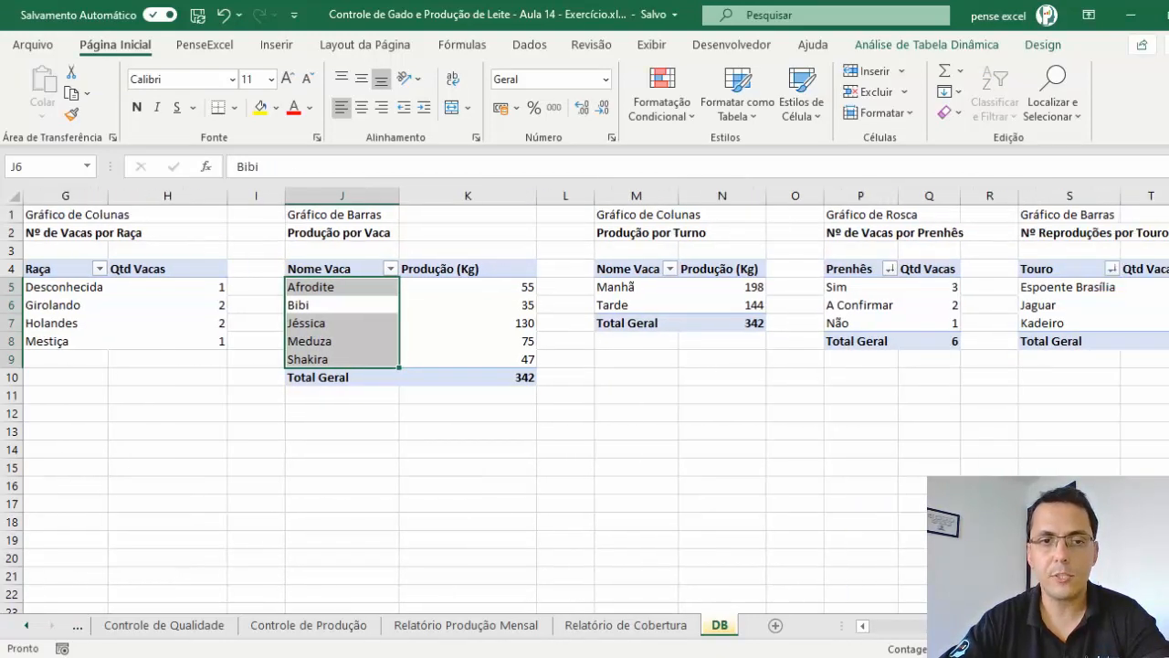
click(373, 291)
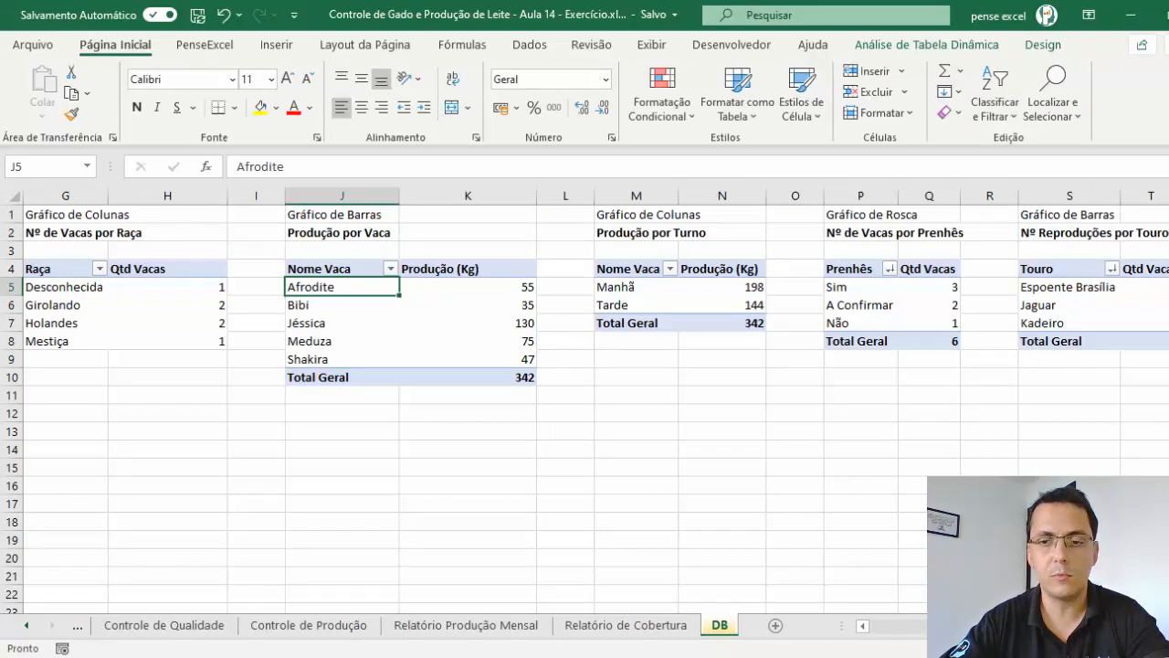
scroll(594, 402, left, 6)
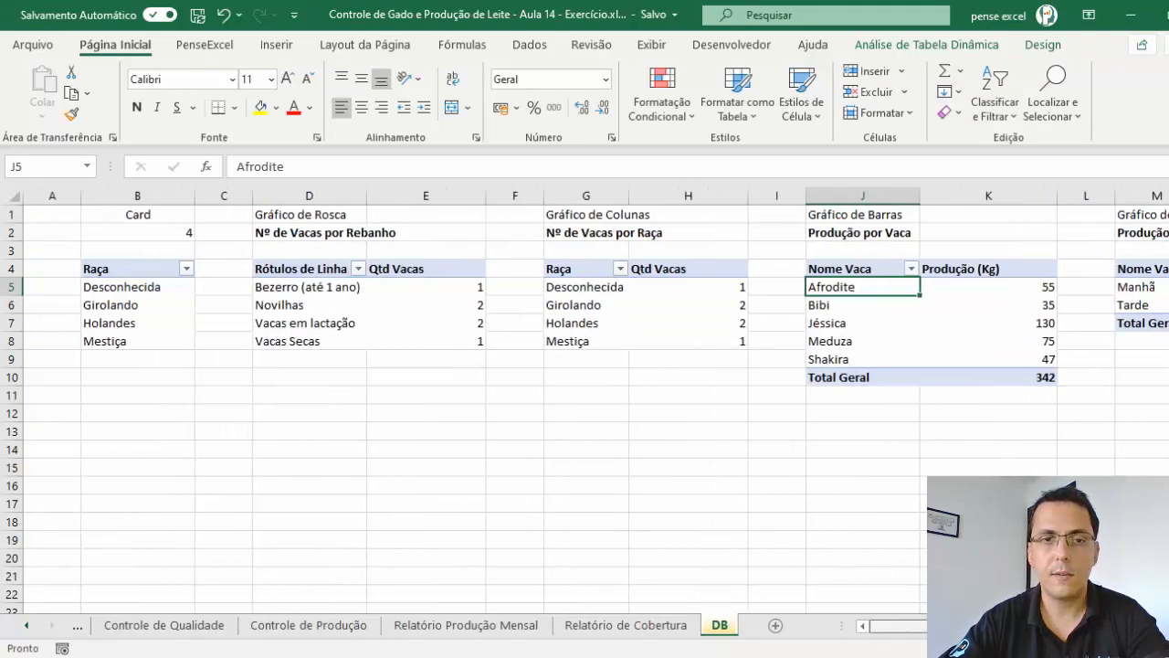
- Sort the Nº de Vacas por Raça table in descending order by Qtd Vacas and check the sorted quantities
click(592, 287)
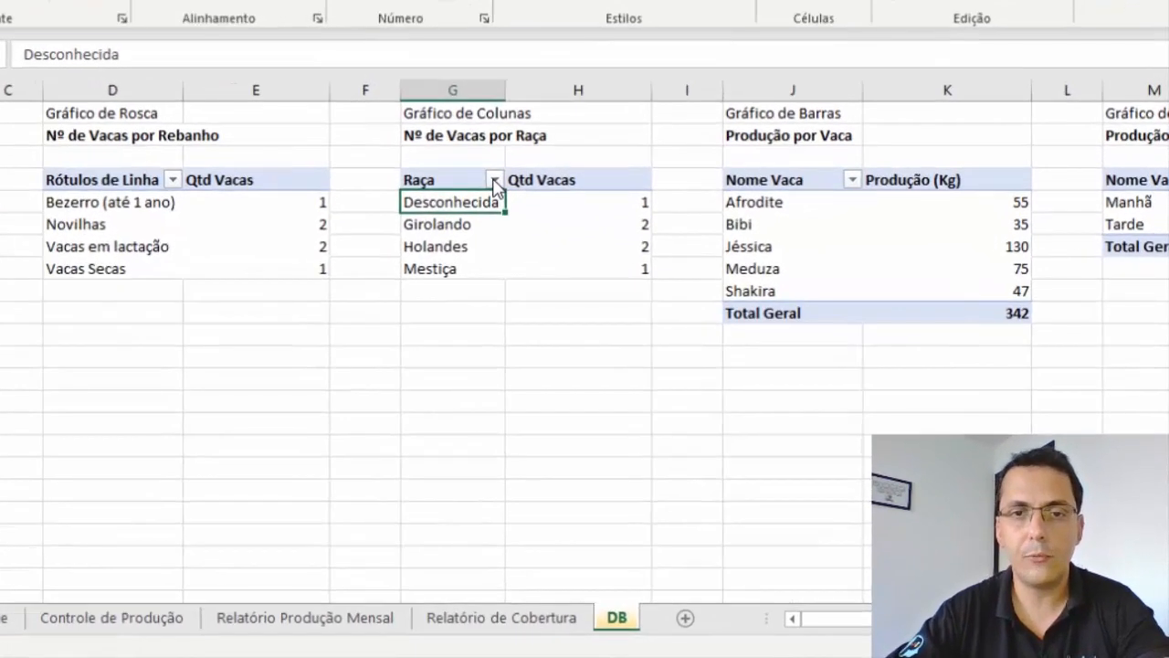
click(620, 268)
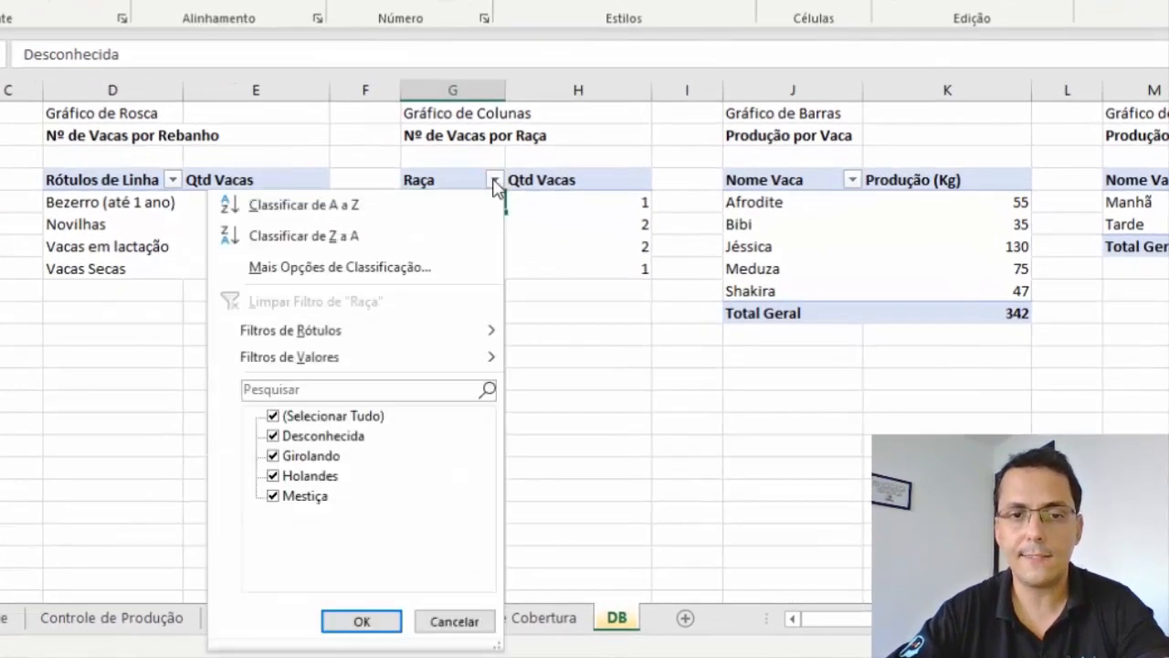
click(381, 268)
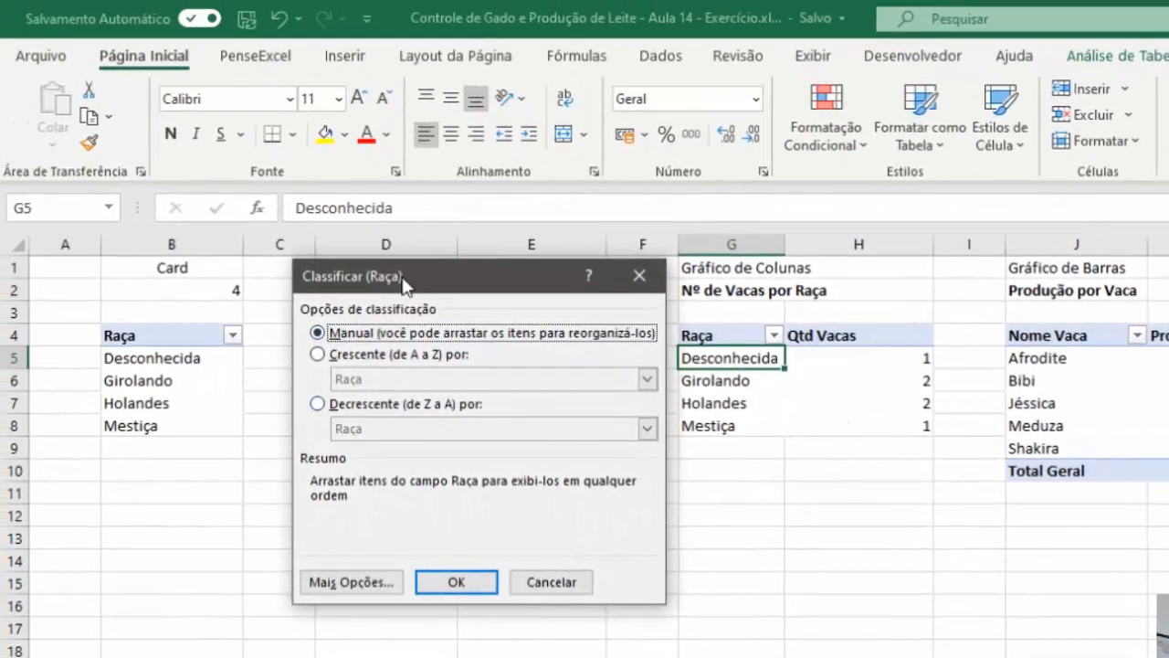
drag(403, 280, 335, 275)
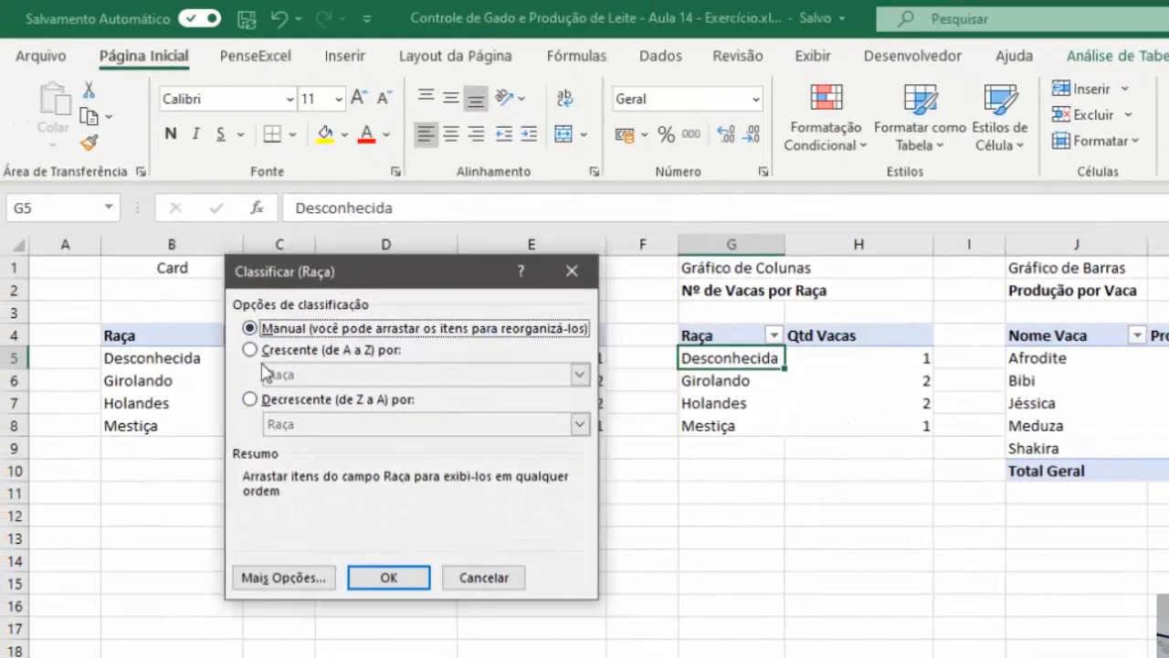
click(251, 402)
click(325, 426)
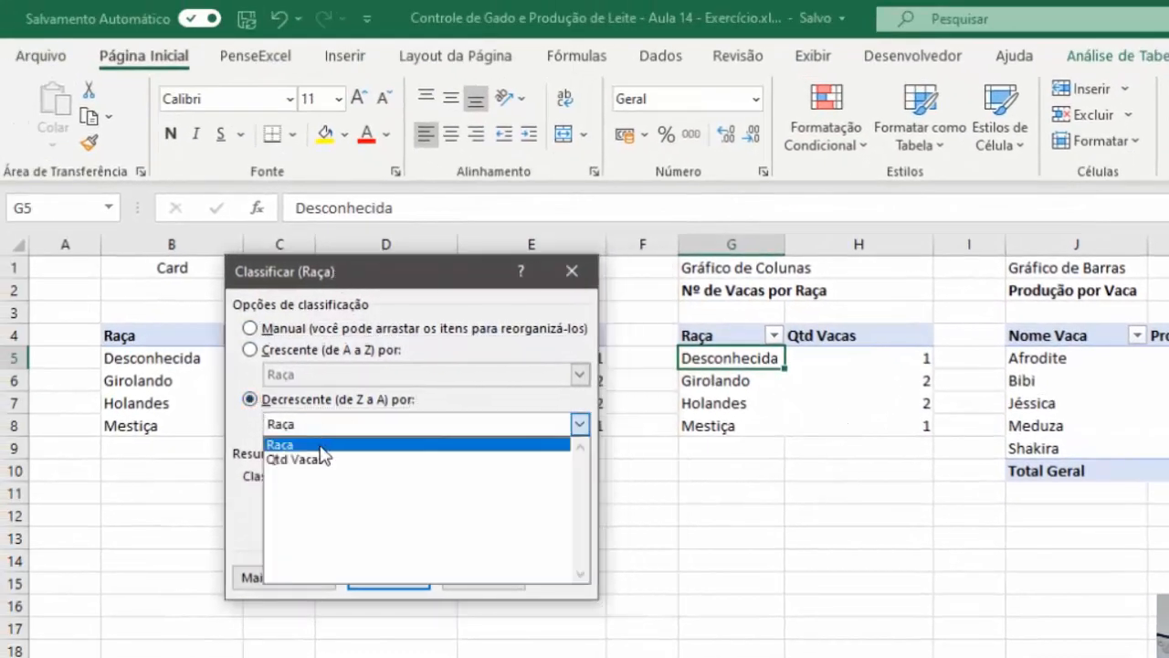
click(324, 459)
click(391, 579)
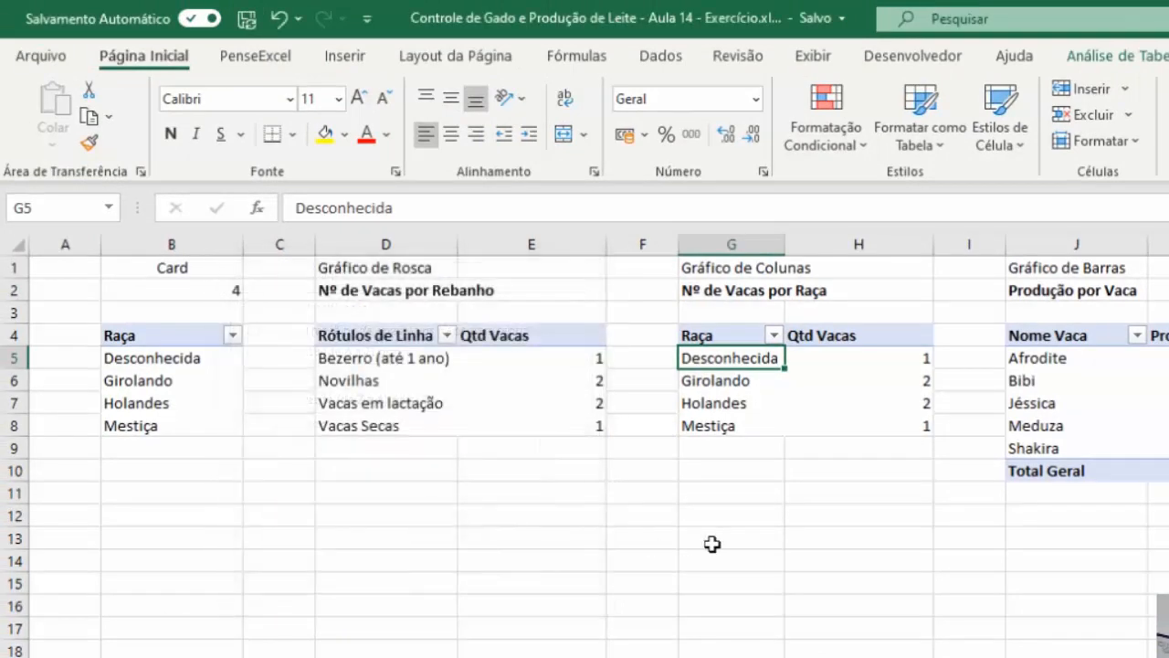
drag(822, 359, 849, 418)
drag(841, 356, 842, 418)
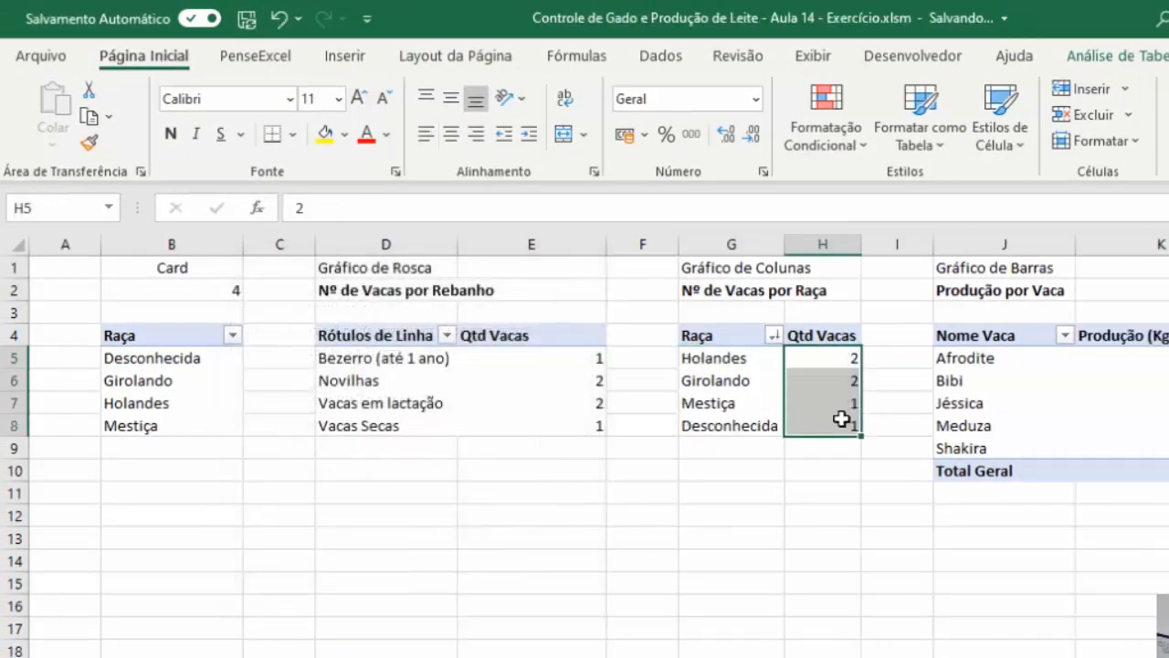
- Sort the Produção por Vaca table in descending order by Produção (Kg) and check the sorted production values
scroll(717, 470, right, 6)
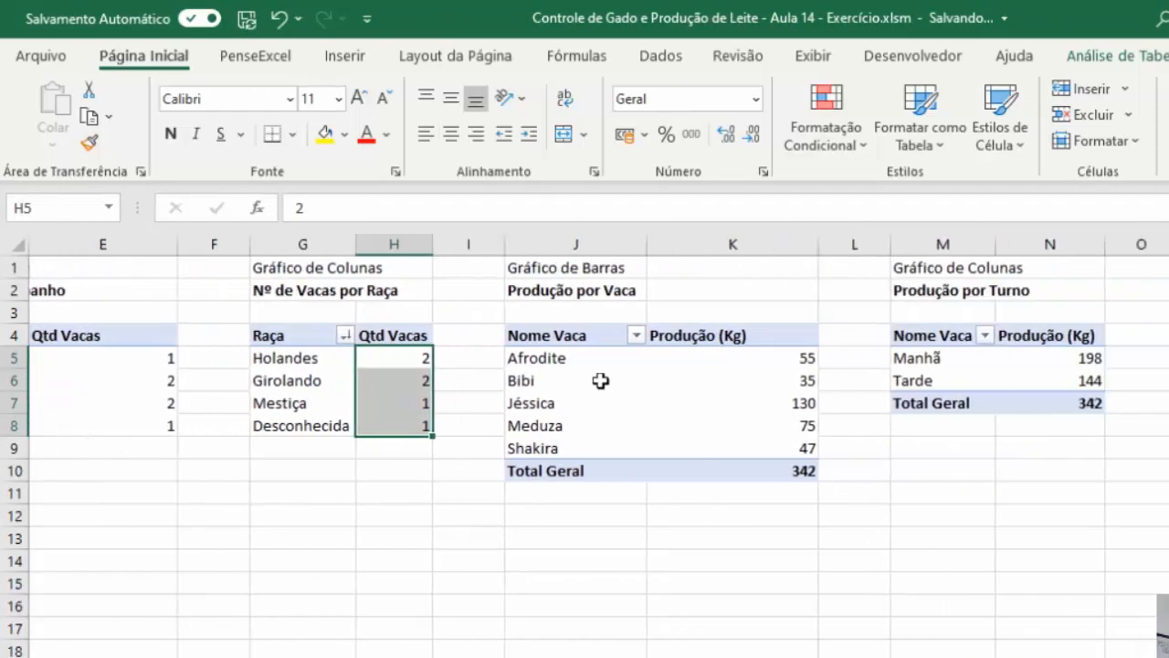
click(599, 367)
click(612, 360)
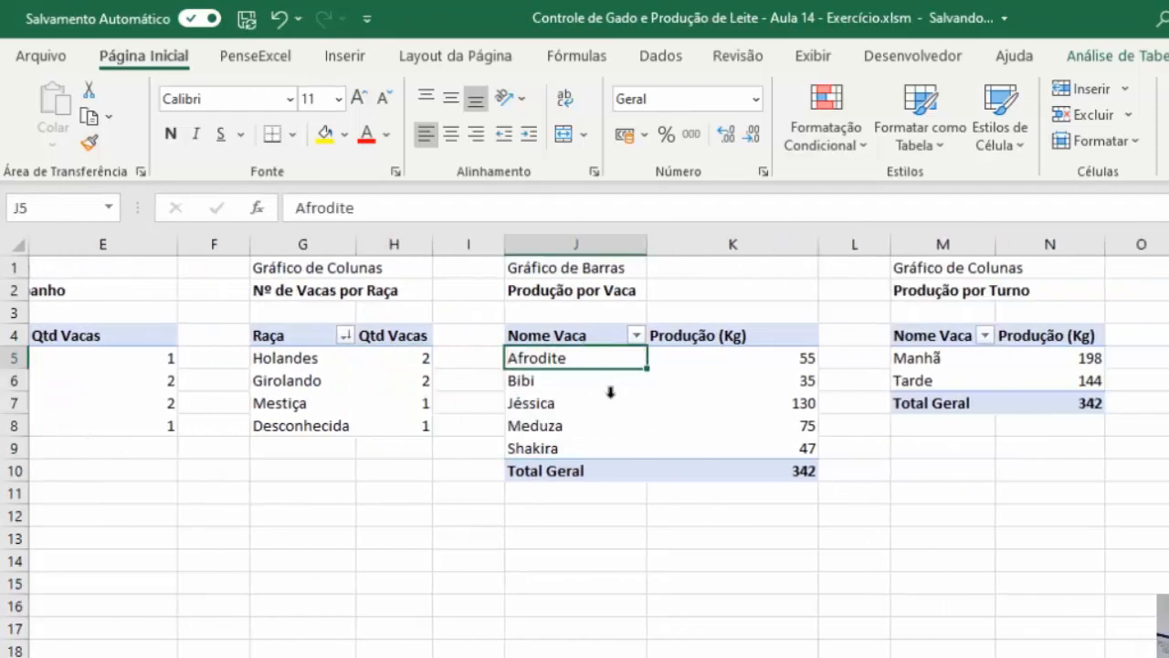
click(637, 337)
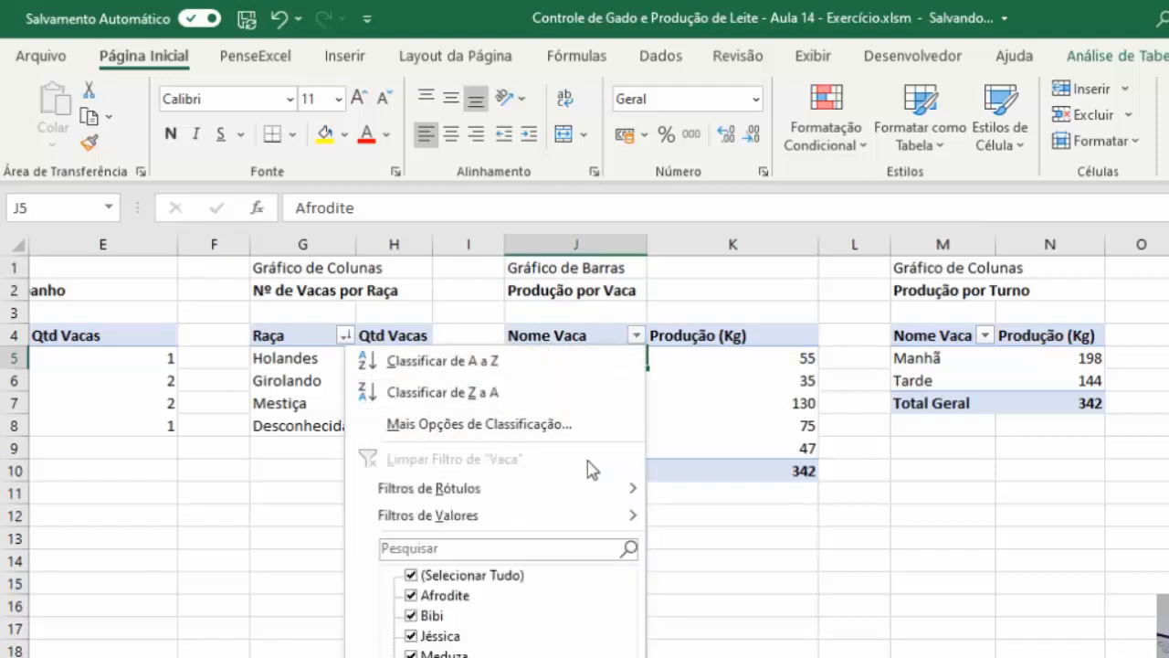
click(585, 429)
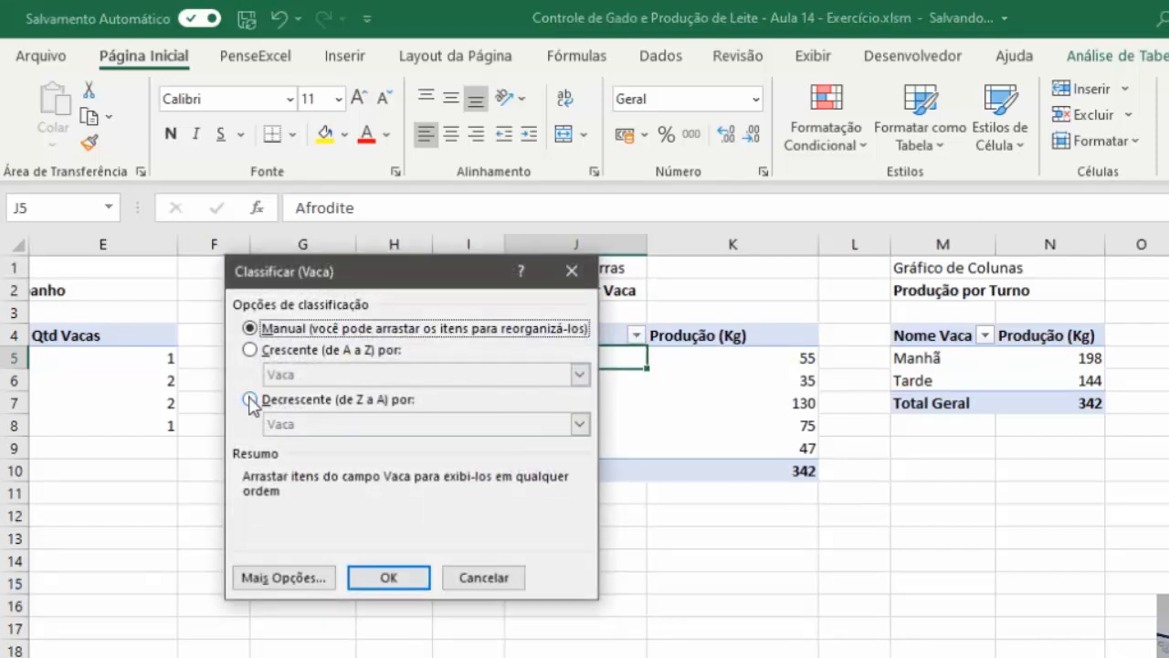
click(250, 400)
click(374, 425)
click(380, 460)
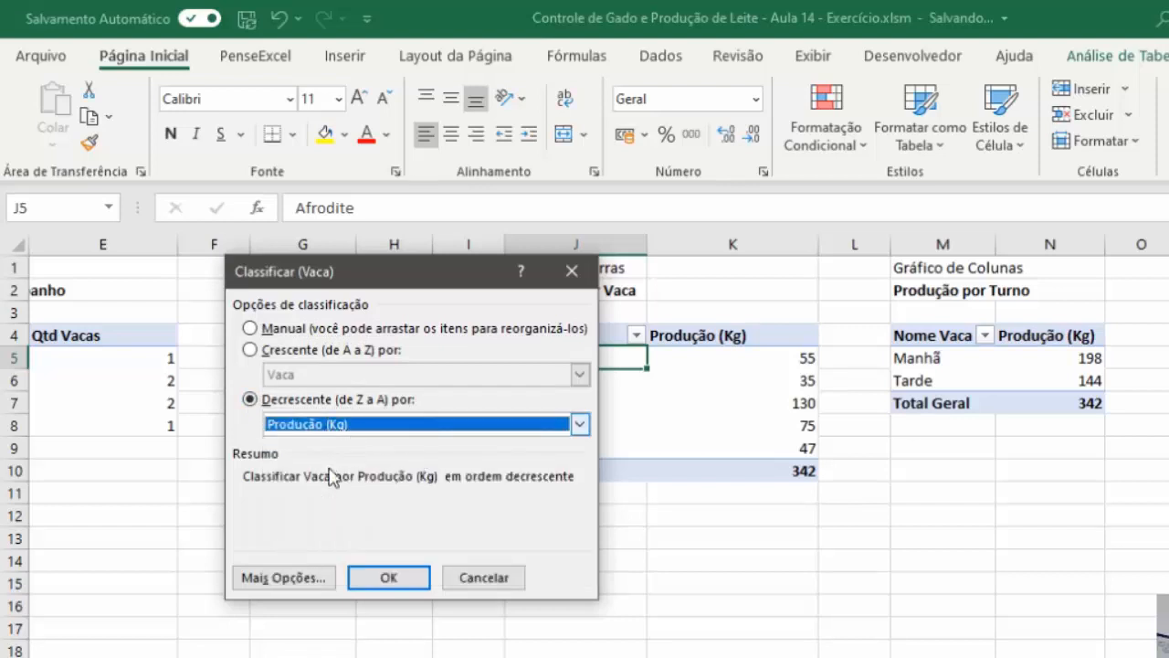
key(Return)
drag(704, 357, 703, 441)
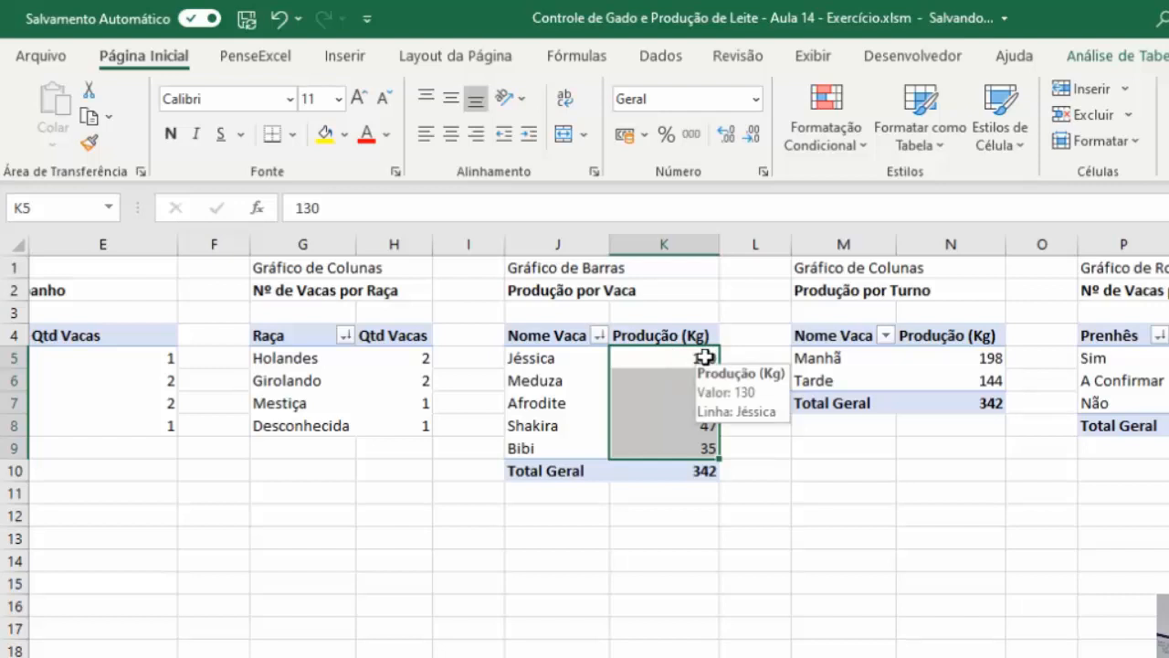
- Sort the Produção por Turno table in descending order by Produção (Kg) and check the sorted production values
scroll(859, 440, right, 2)
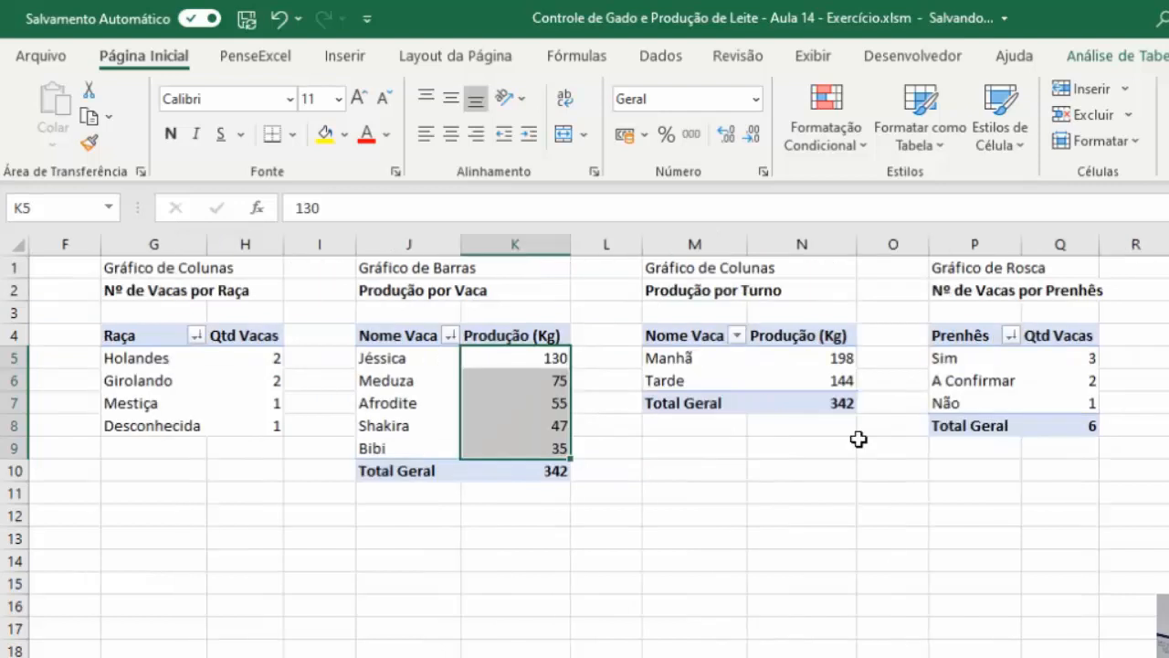
click(687, 360)
scroll(684, 382, right, 2)
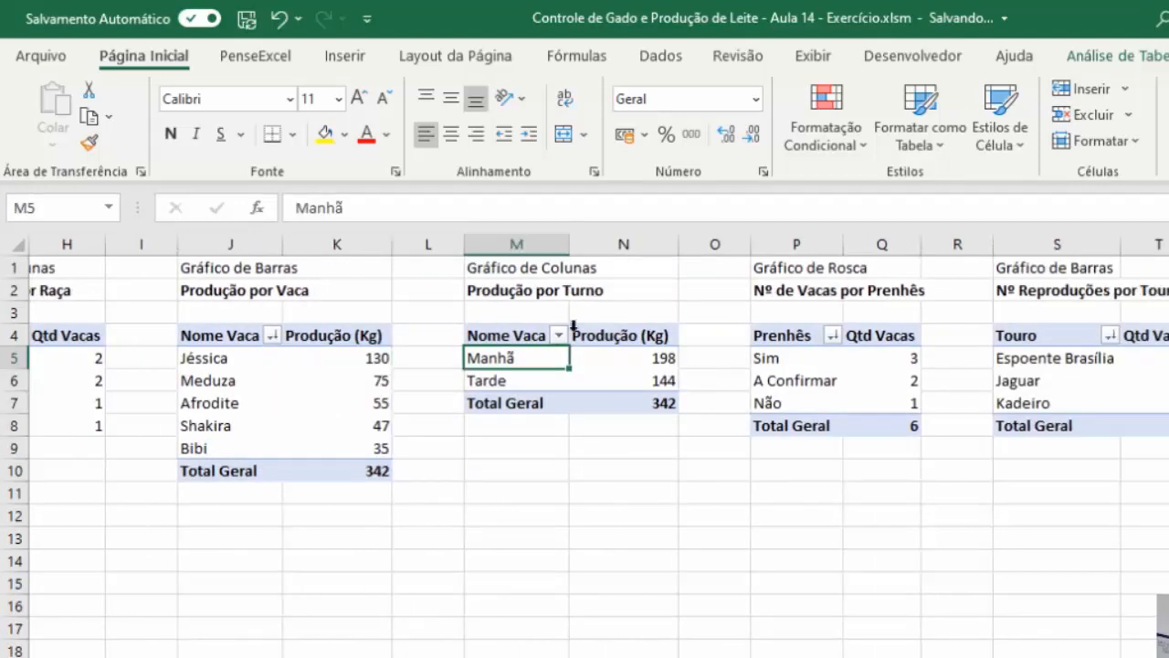
click(558, 336)
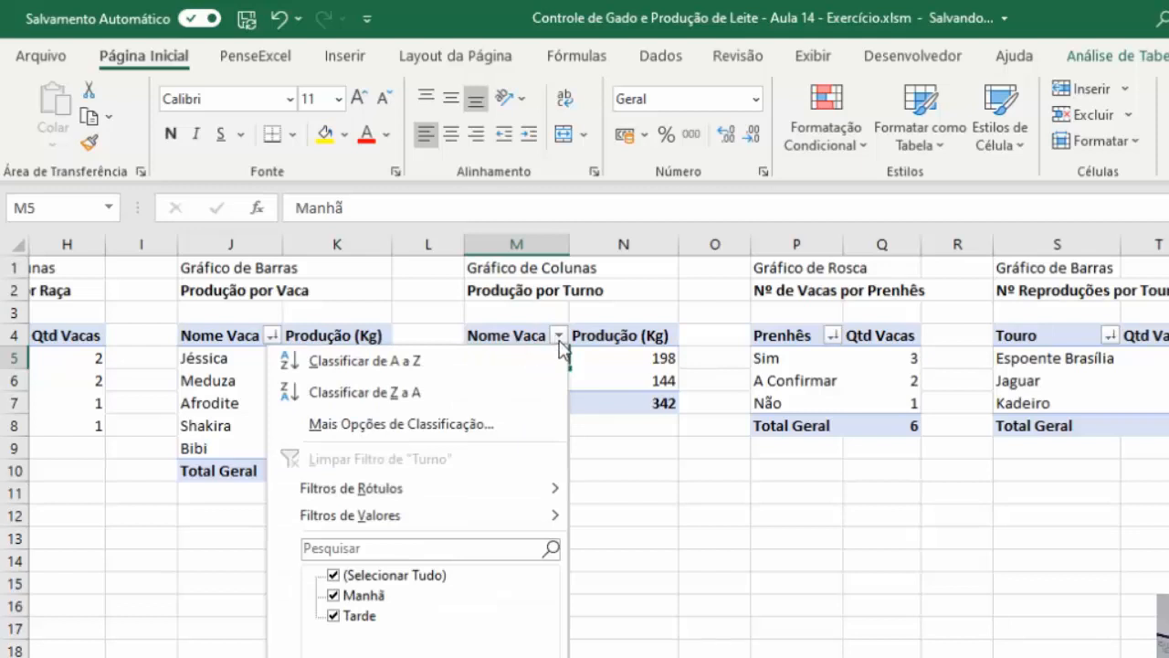
click(498, 425)
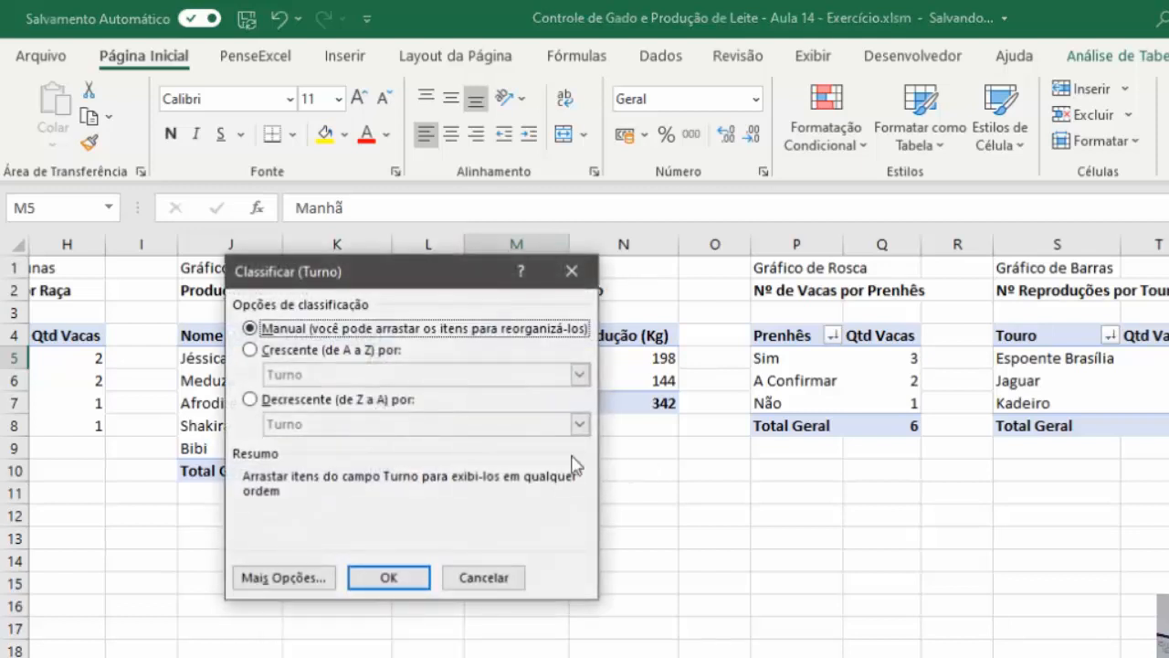
click(250, 399)
click(326, 423)
click(302, 459)
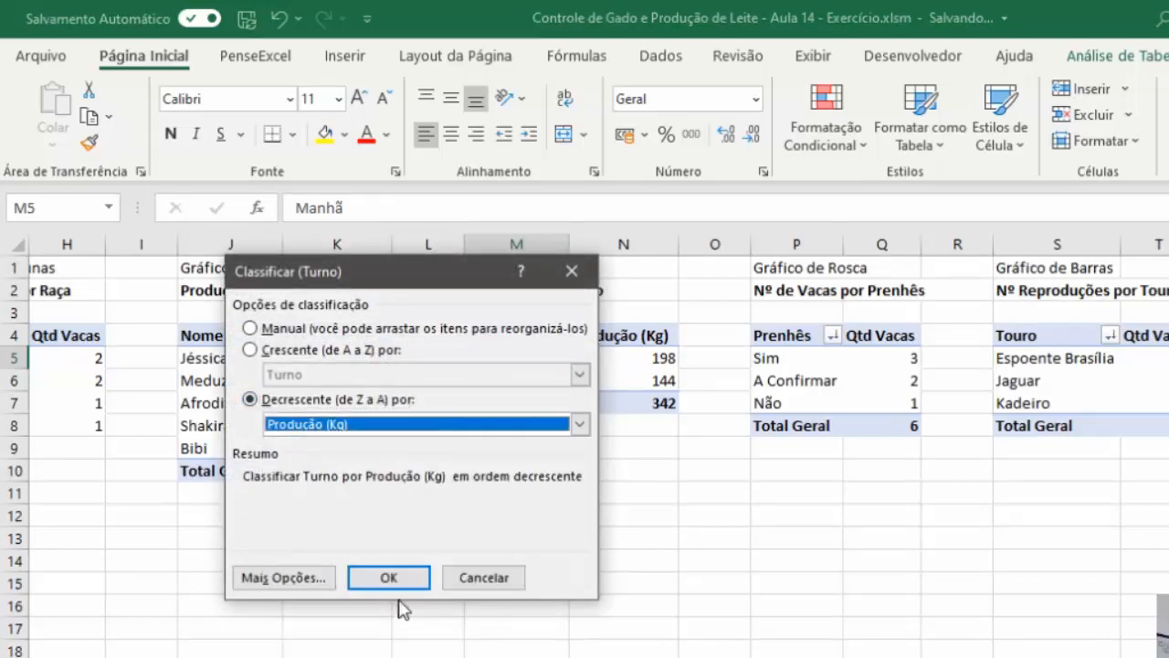
click(389, 577)
drag(674, 361, 672, 378)
- Set the Nº Reproduções por Touro table to sort by Qtd Vacas in descending order
scroll(672, 378, right, 4)
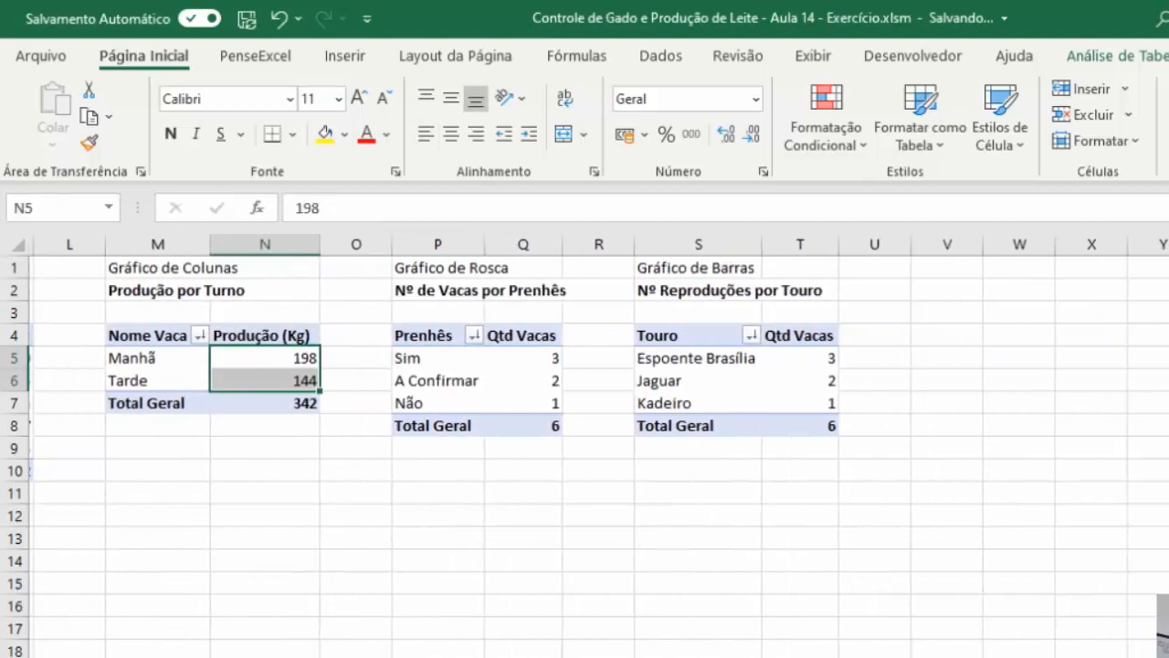
click(671, 363)
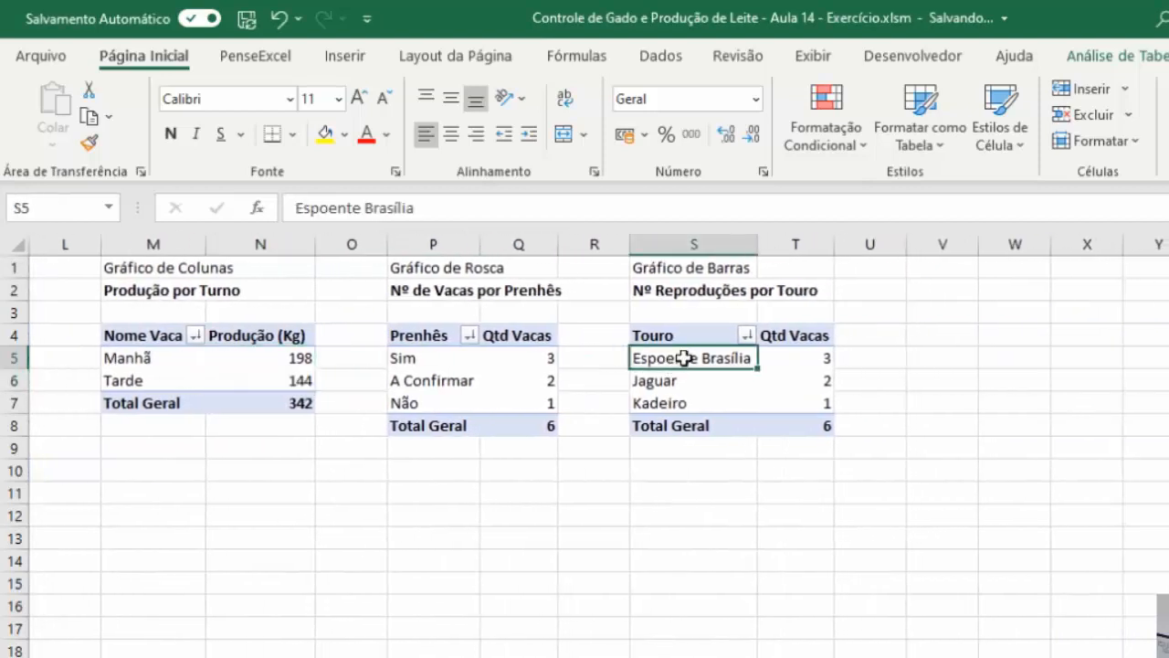
click(746, 336)
click(587, 425)
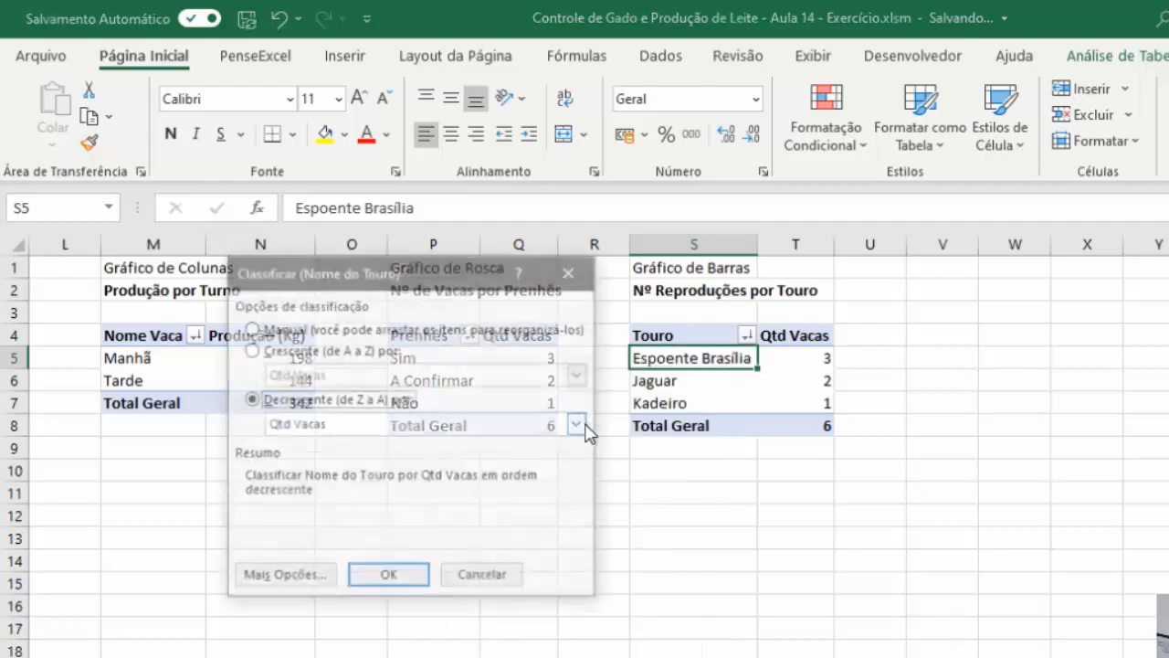
click(327, 424)
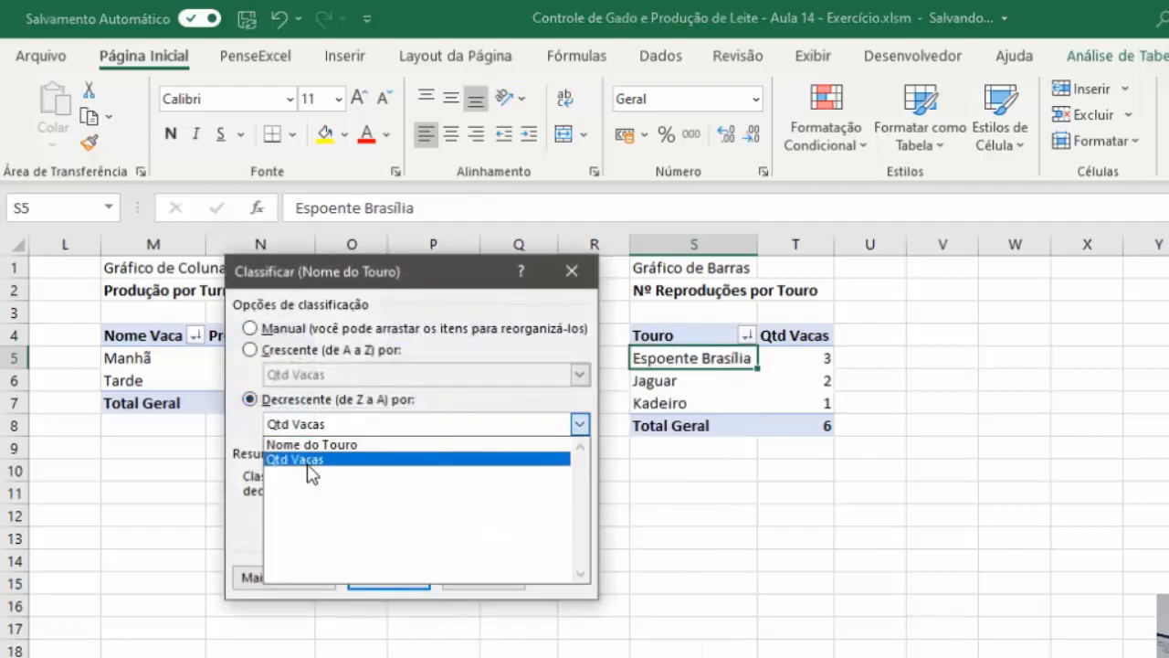
click(309, 460)
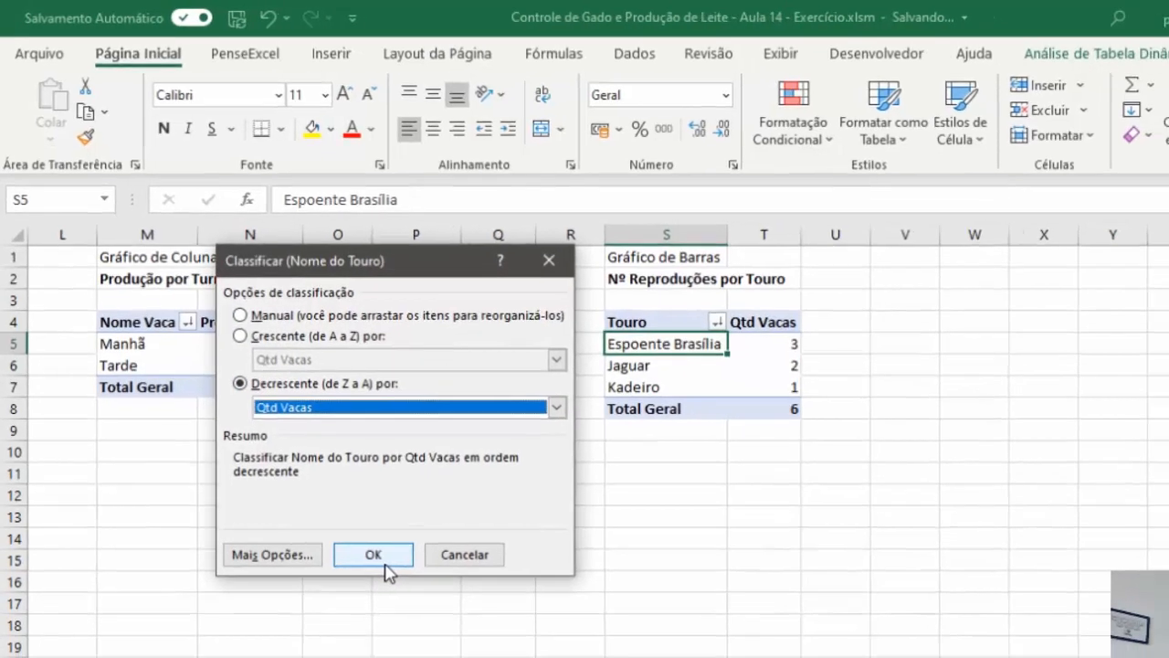
click(402, 592)
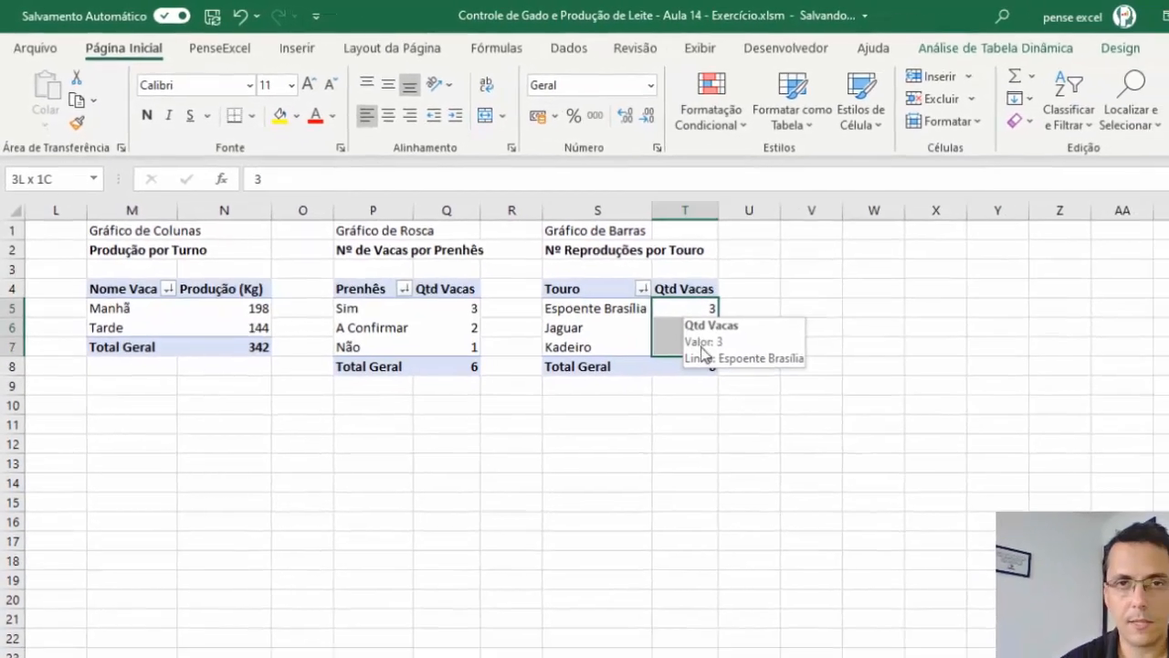